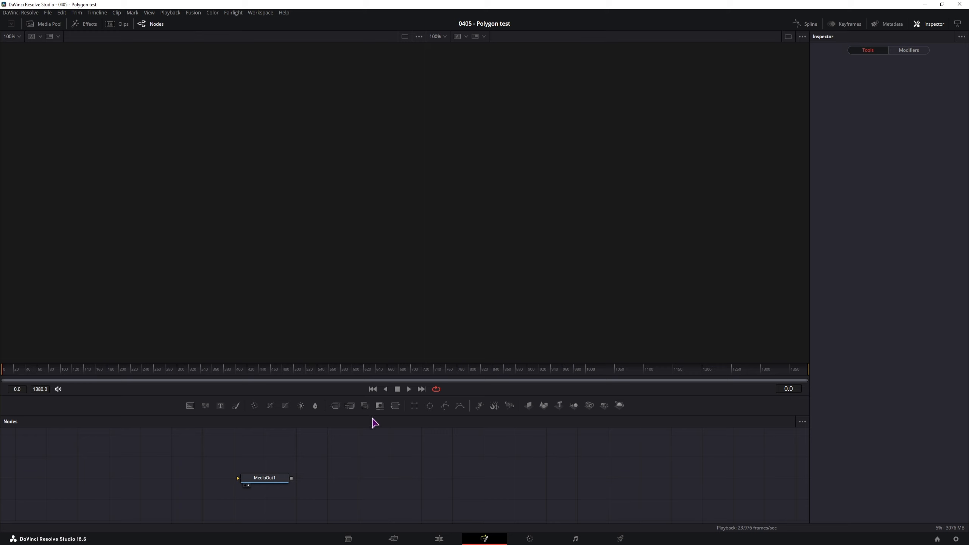
Import Blender_logo_no_text.svg as Fusion nodes at the proposed image size and display its final Merge3 output in the first viewer
click(193, 13)
mouse_move(211, 55)
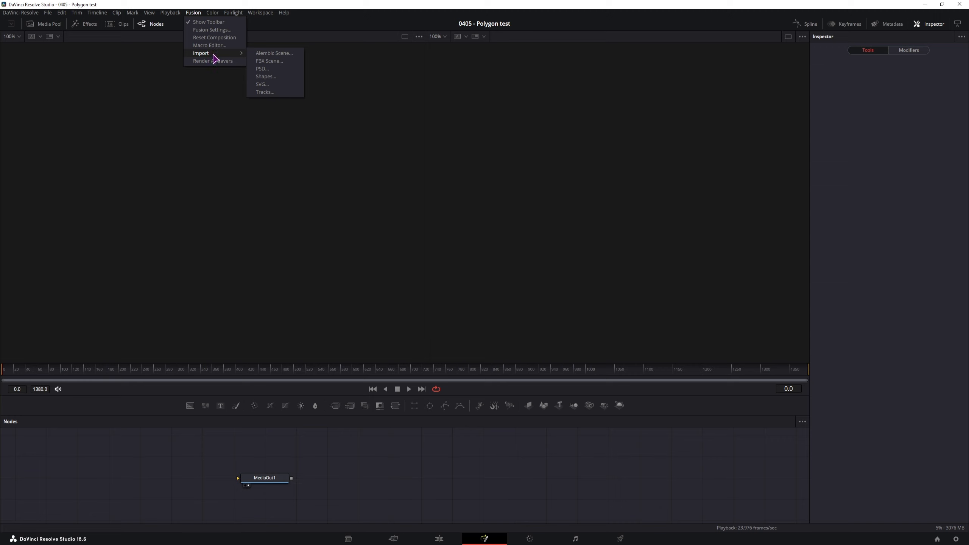
click(275, 86)
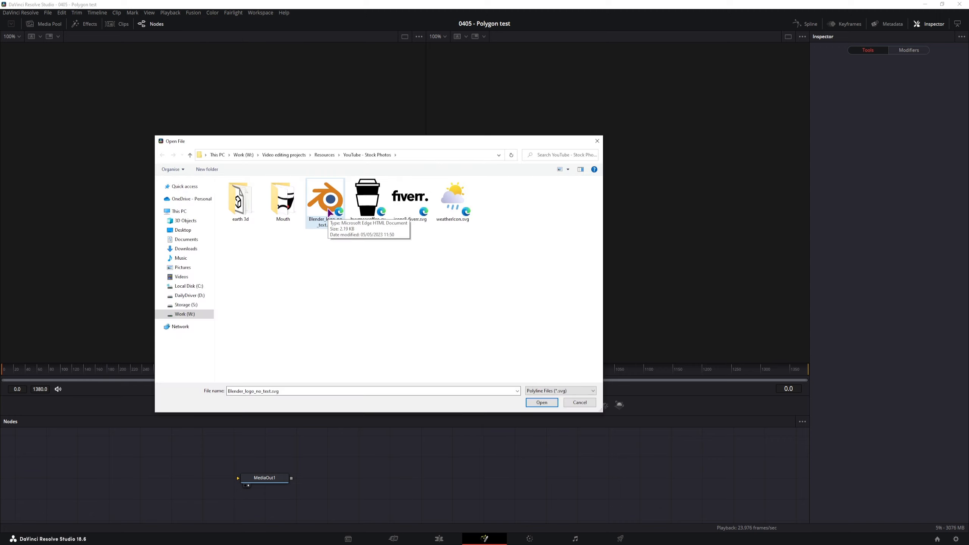
click(328, 222)
click(541, 402)
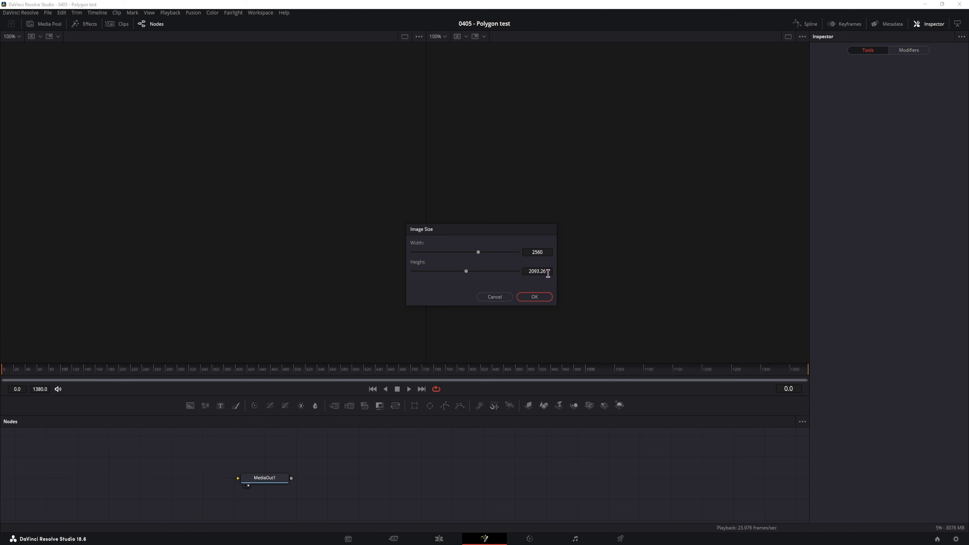
click(534, 297)
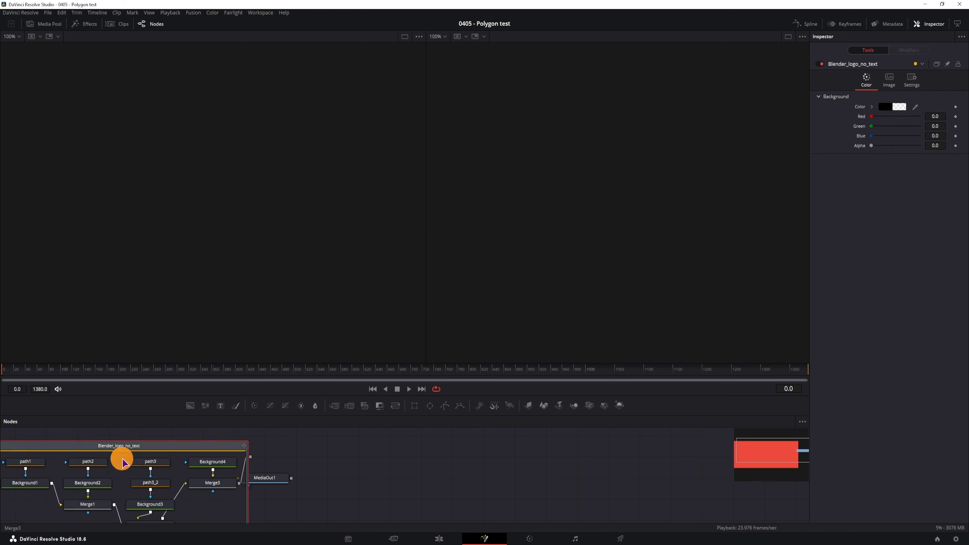
click(253, 458)
key(1)
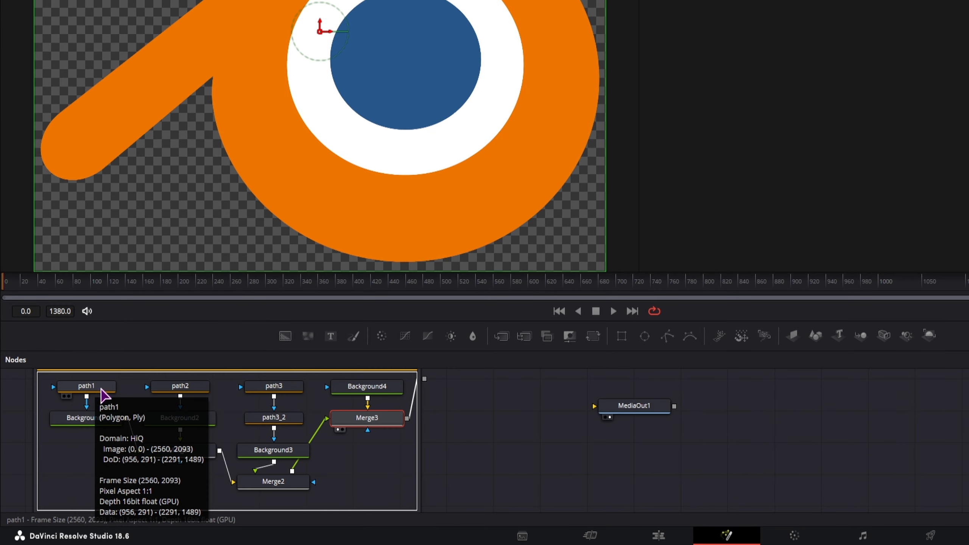
Select path1, path2, path3 and path3_2 in turn to examine which outline of the logo each one draws
click(101, 388)
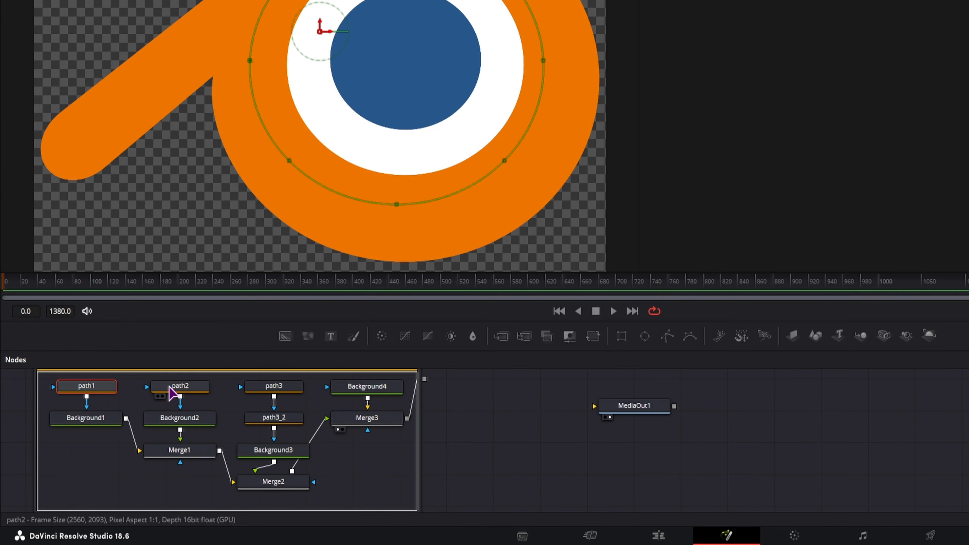
click(176, 389)
click(275, 385)
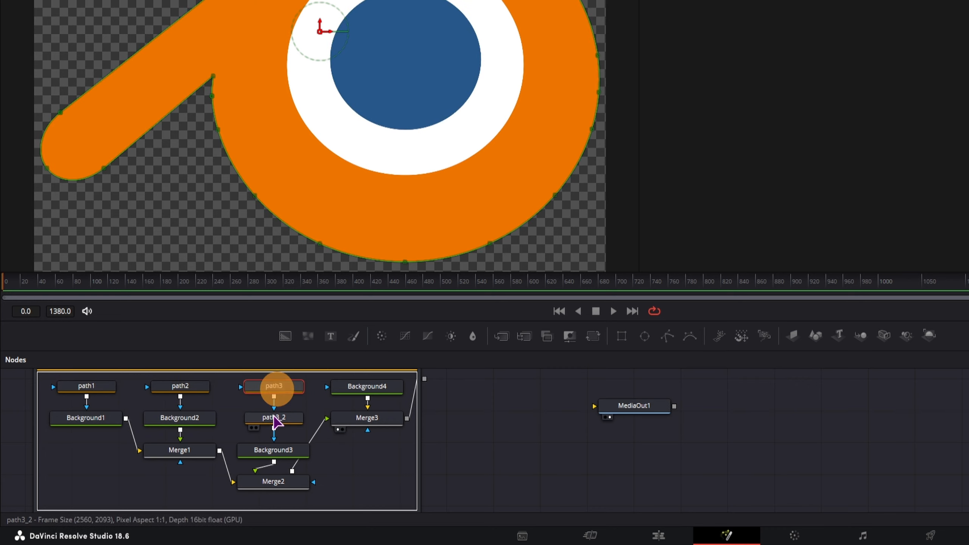
click(272, 418)
Display path1, path2, path3 and path3_2 one after another in the first viewer to examine each mask shape
click(102, 388)
key(1)
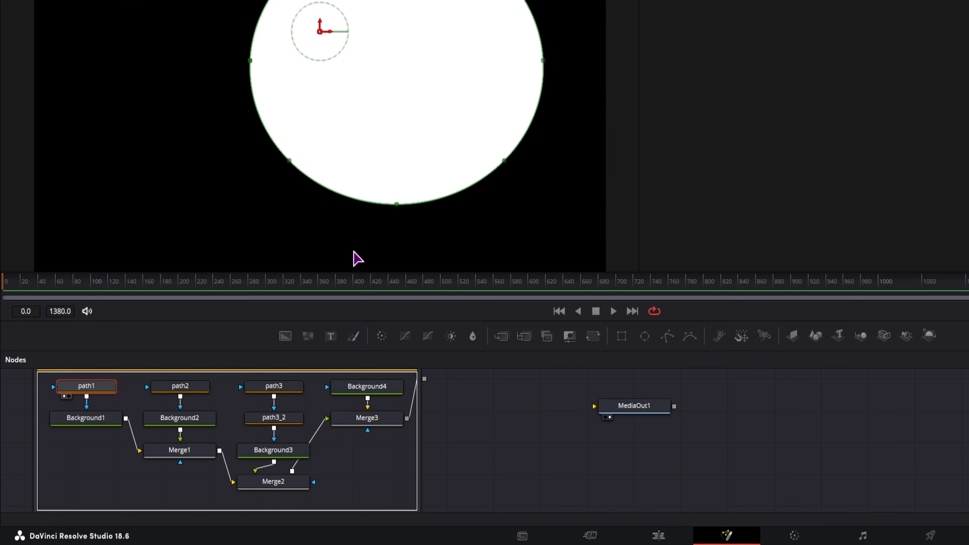
click(189, 388)
key(1)
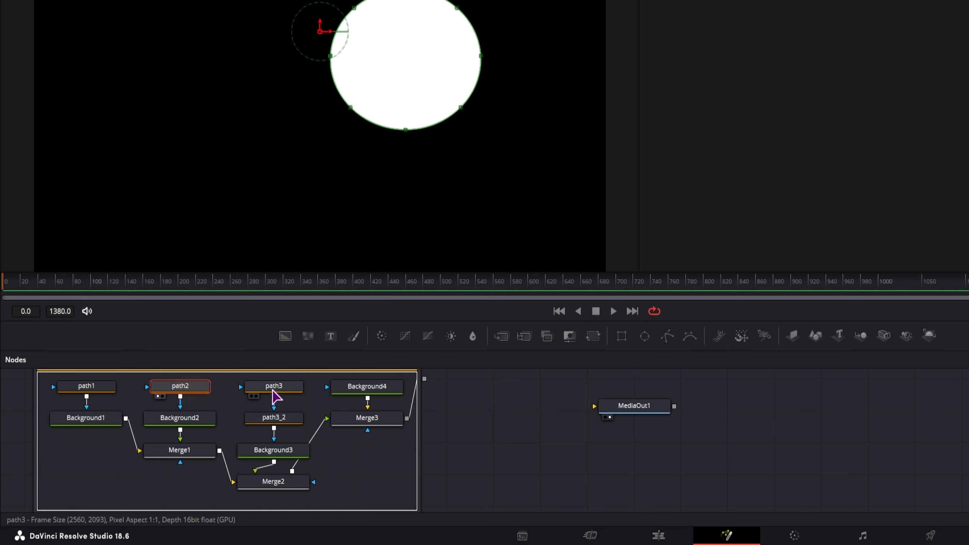
click(289, 394)
key(1)
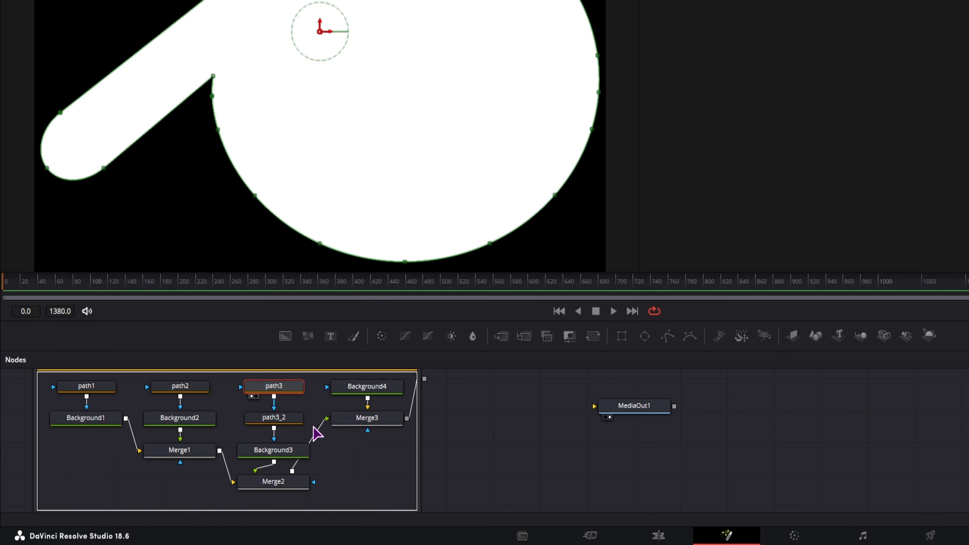
click(287, 426)
key(1)
Examine how path1 feeds Background1 and how that passes into Merge1, with the complete logo displayed
click(104, 423)
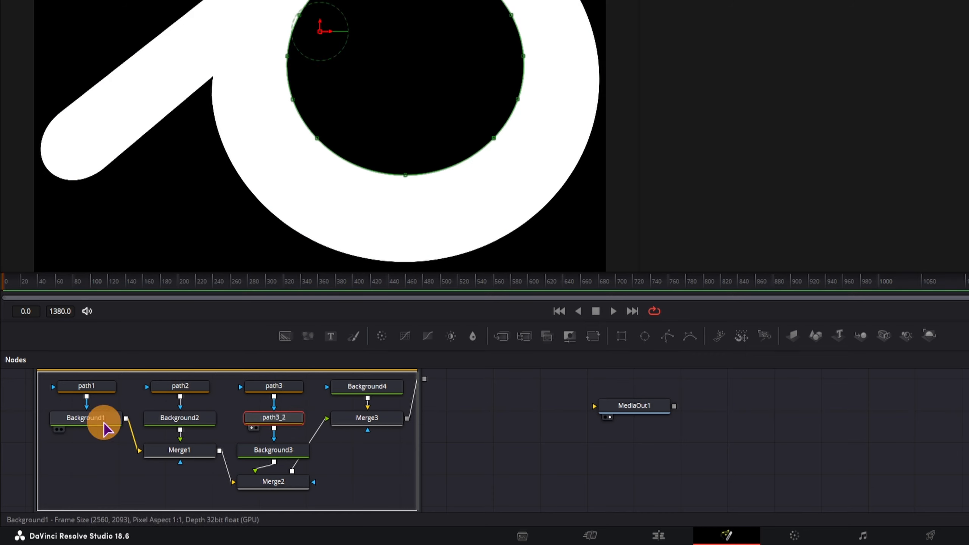
click(97, 386)
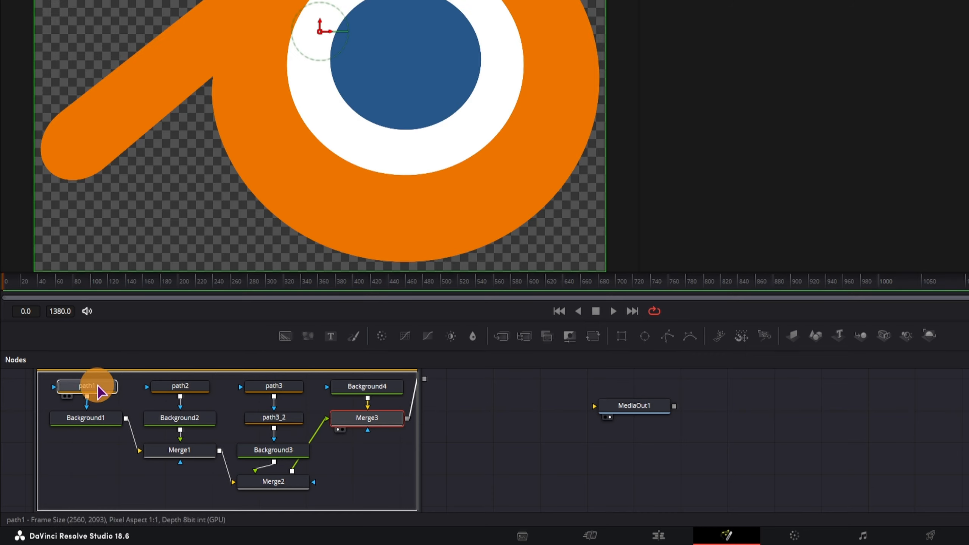
click(100, 417)
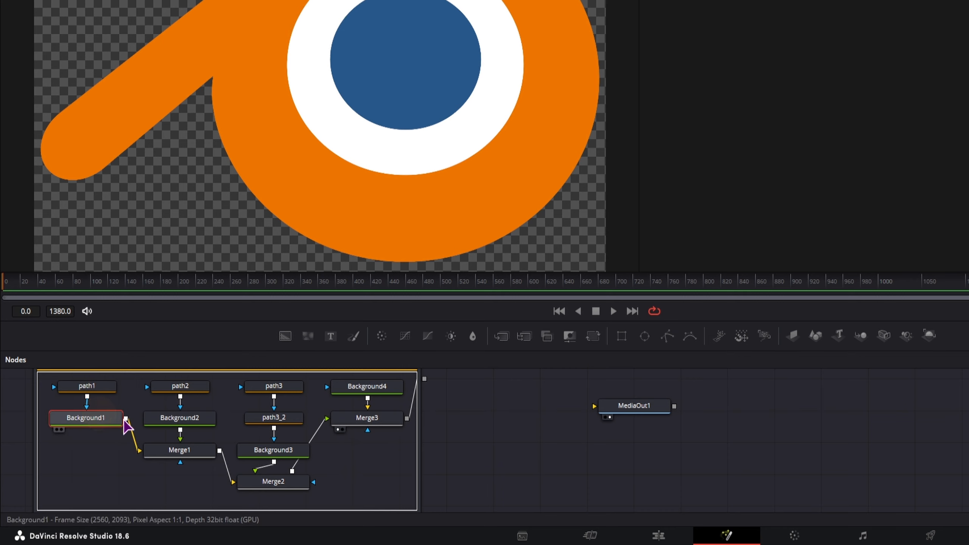
click(192, 455)
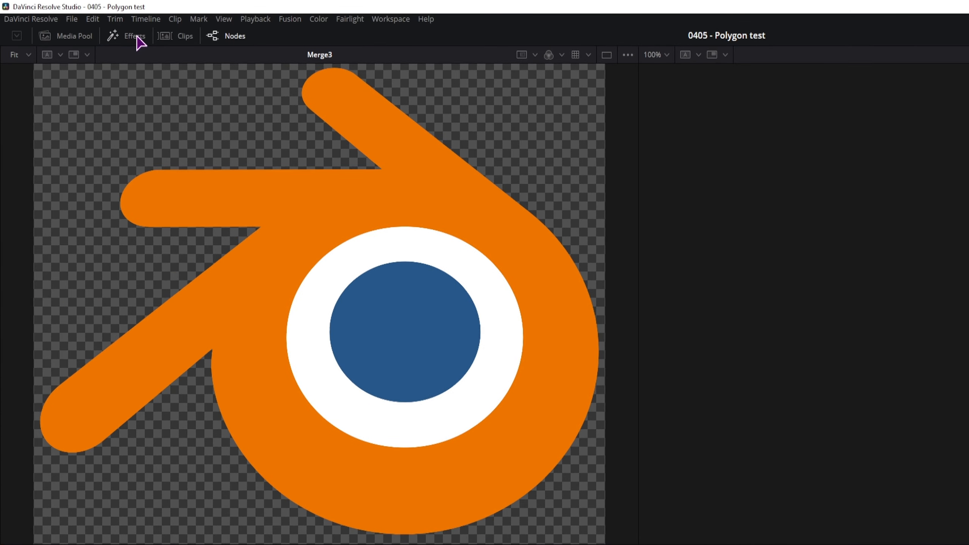
Browse the Shape category of the effects library and add an sPolygon node between the logo group and MediaOut1
click(136, 36)
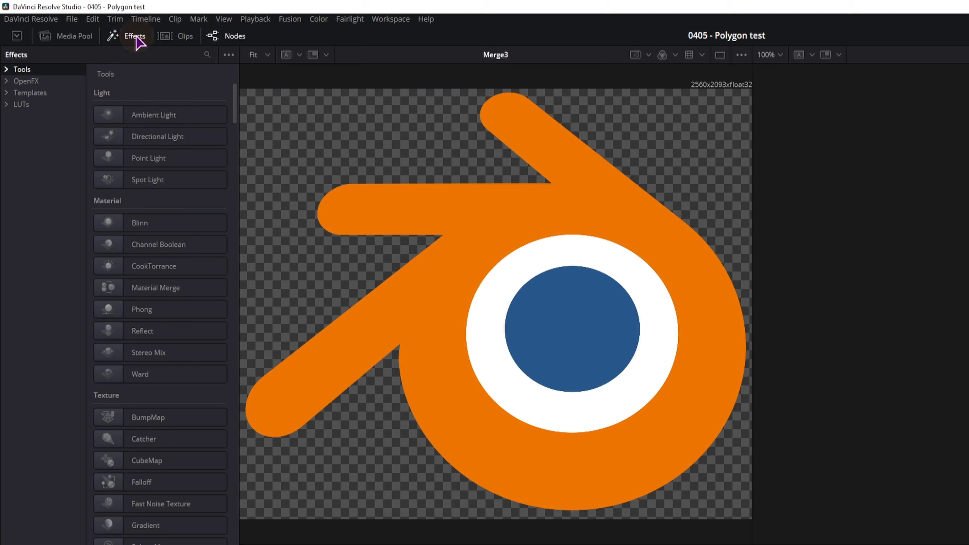
click(6, 70)
click(36, 315)
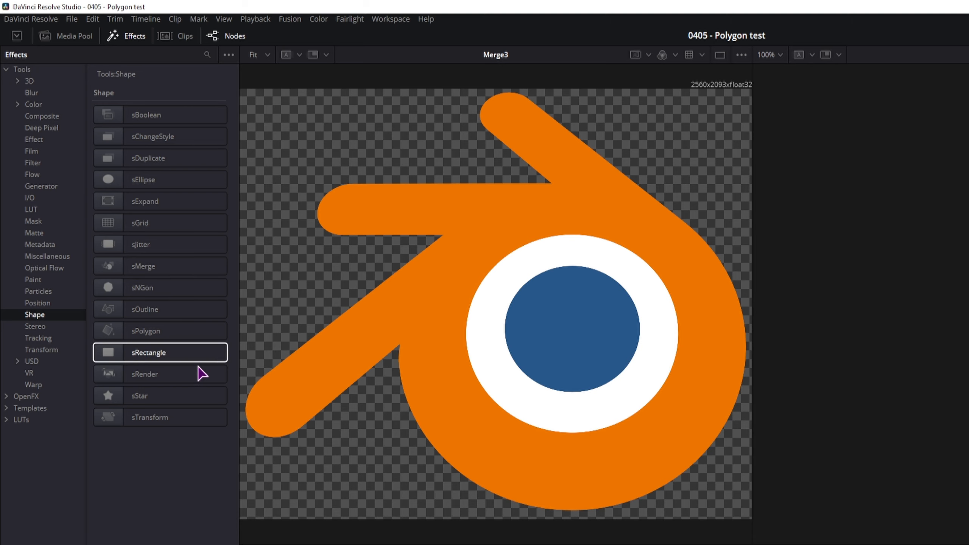
click(187, 473)
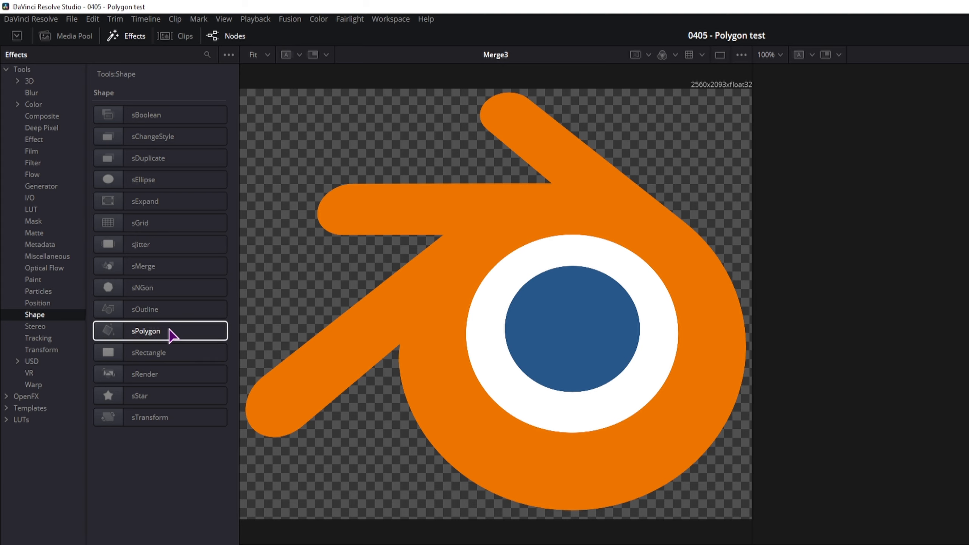
drag(170, 334, 517, 459)
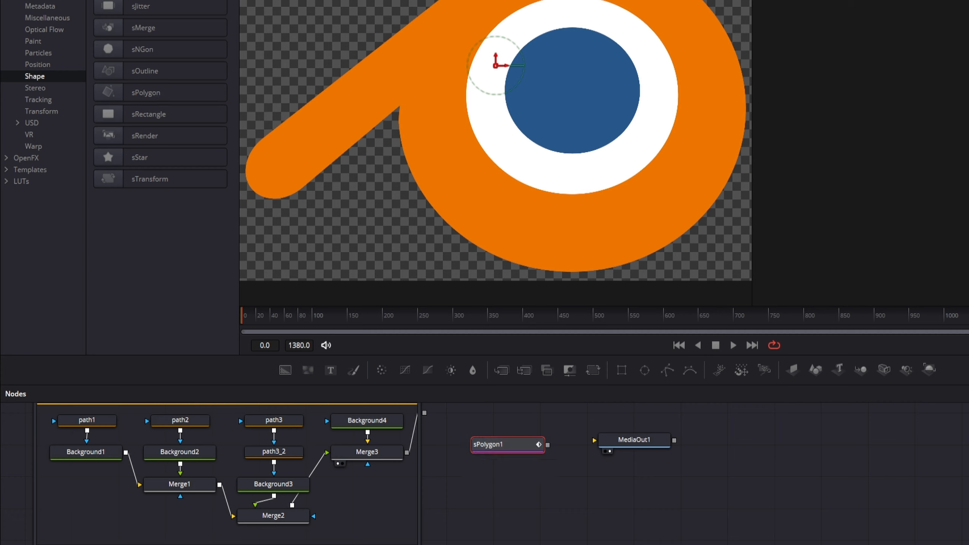
click(623, 386)
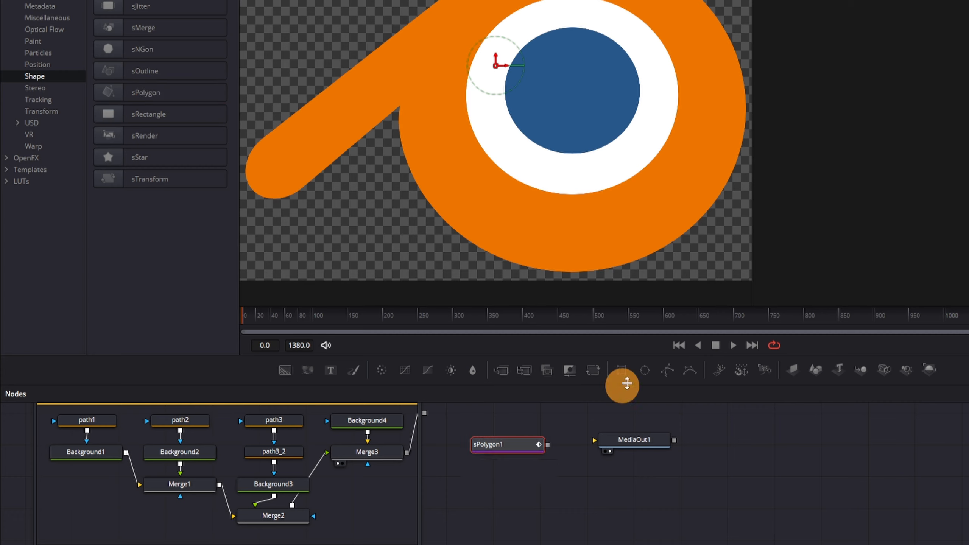
click(644, 387)
click(669, 384)
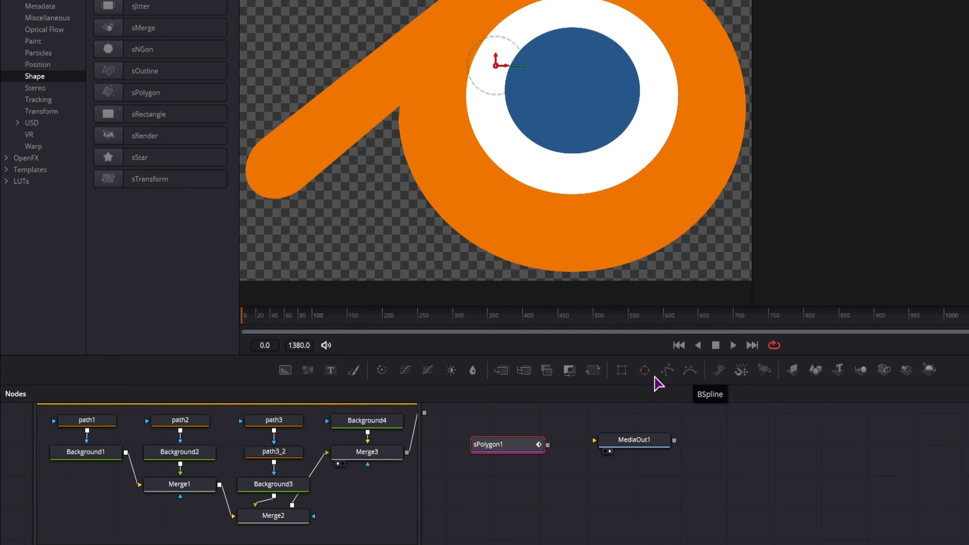
Add an sRectangle node and an sNGon node, display them in the second viewer, and set the sNGon to 4 sides
drag(152, 116, 787, 465)
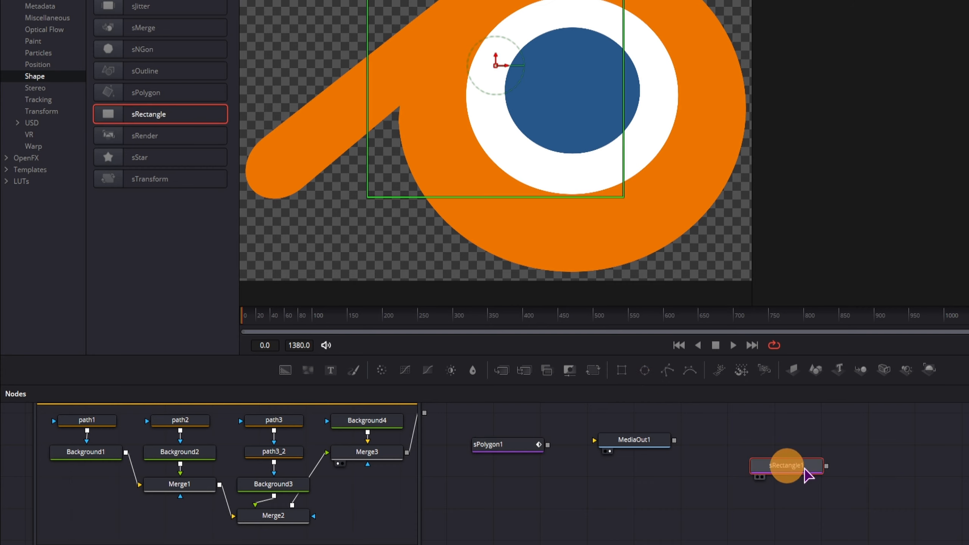
key(2)
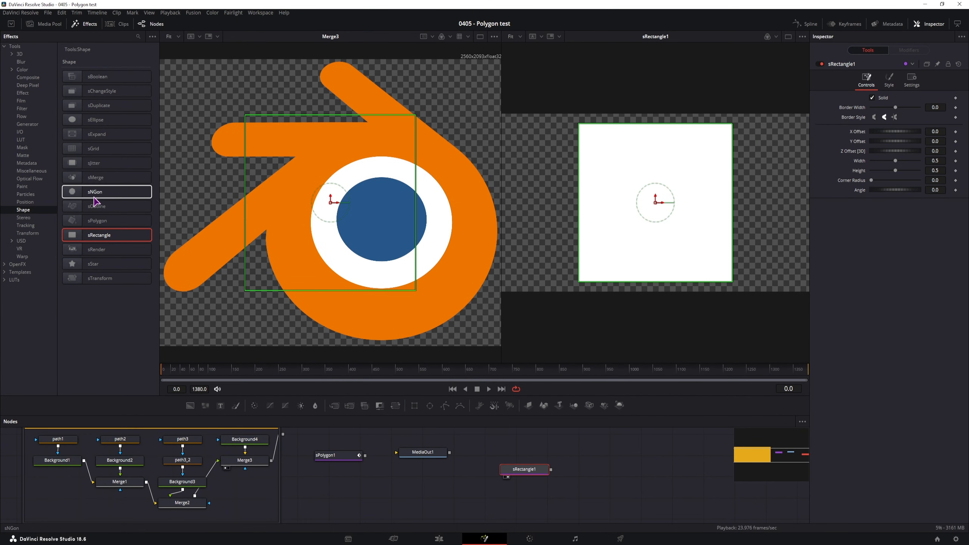
drag(94, 201, 546, 446)
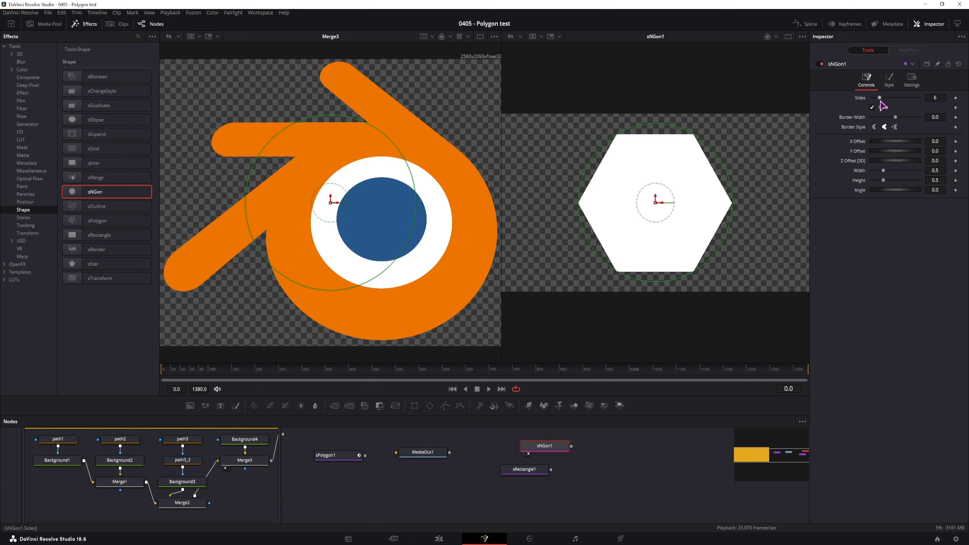
mouse_move(880, 99)
mouse_down()
mouse_move(891, 99)
mouse_move(874, 99)
mouse_up()
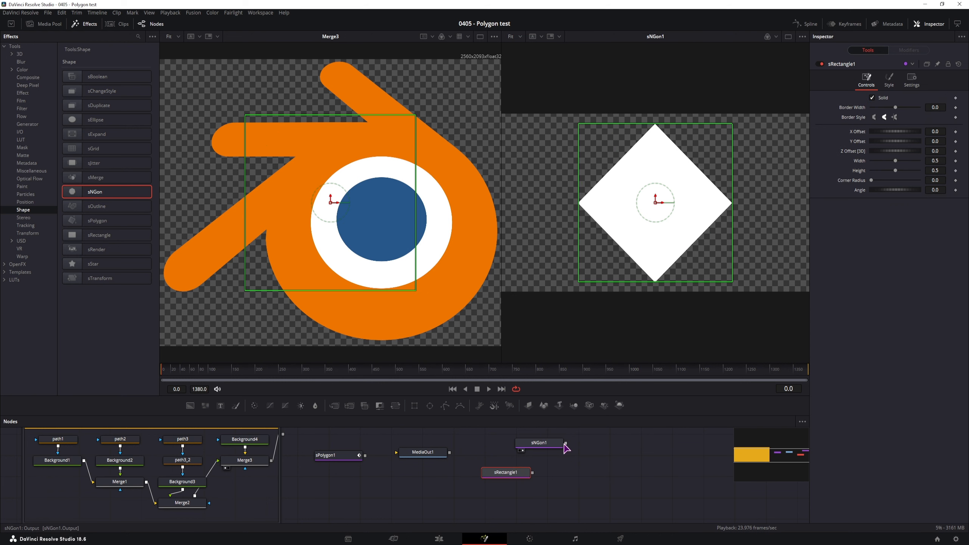
Combine the sNGon and sRectangle through an sMerge node and set the sNGon's X offset to 0.29
mouse_move(566, 444)
mouse_down()
mouse_move(530, 470)
mouse_move(577, 450)
mouse_up()
click(568, 472)
drag(875, 147, 889, 150)
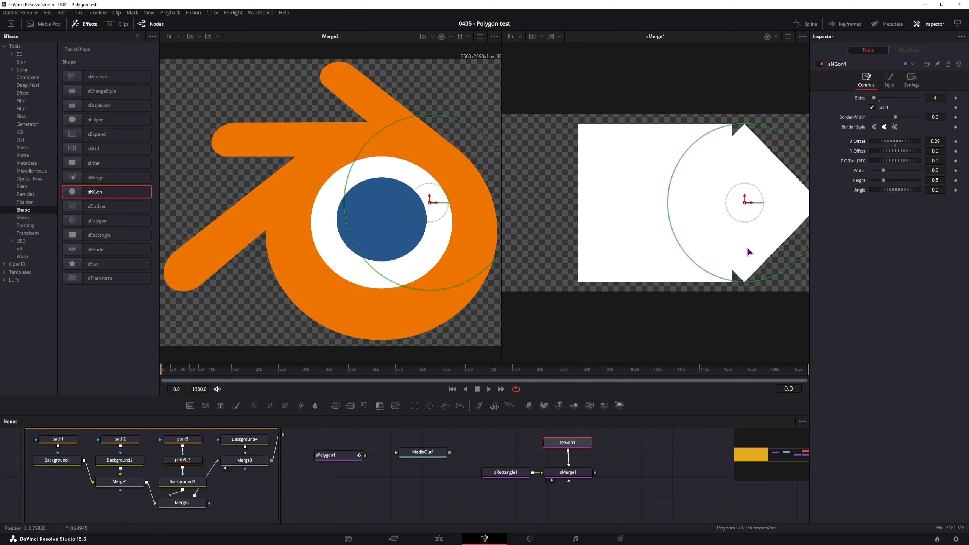
Detach the sMerge node and combine the sRectangle and sNGon with an sBoolean node shown in the second viewer
click(565, 478)
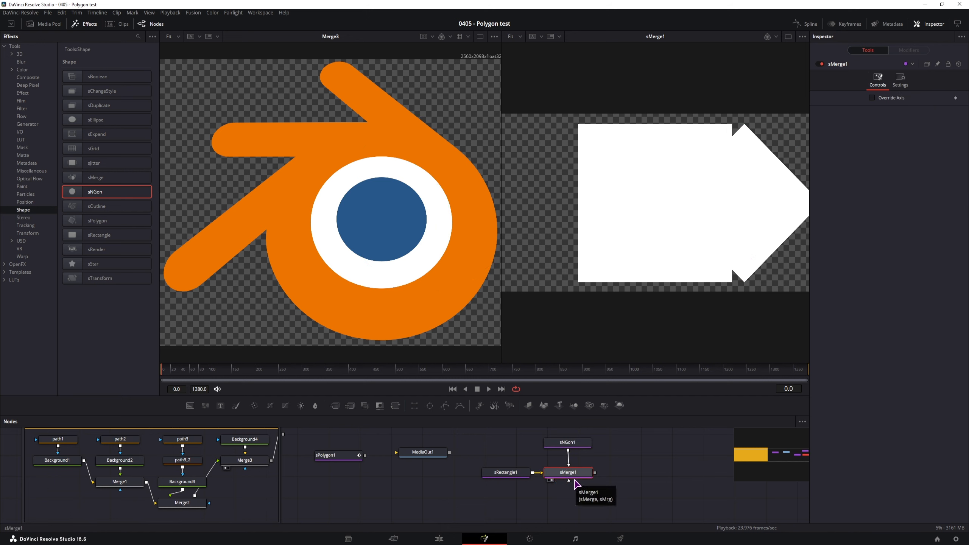
drag(569, 478, 645, 452)
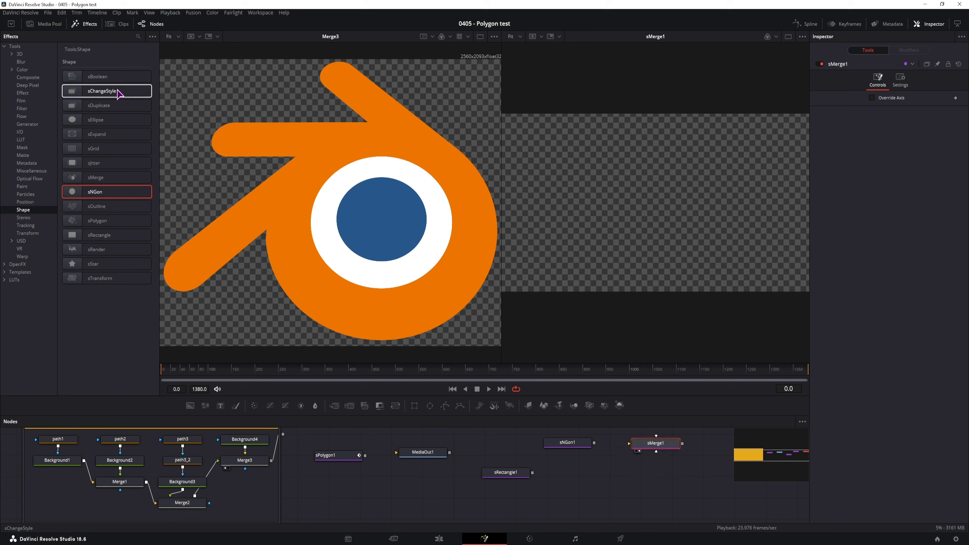
click(105, 79)
drag(105, 79, 554, 443)
drag(573, 474, 573, 473)
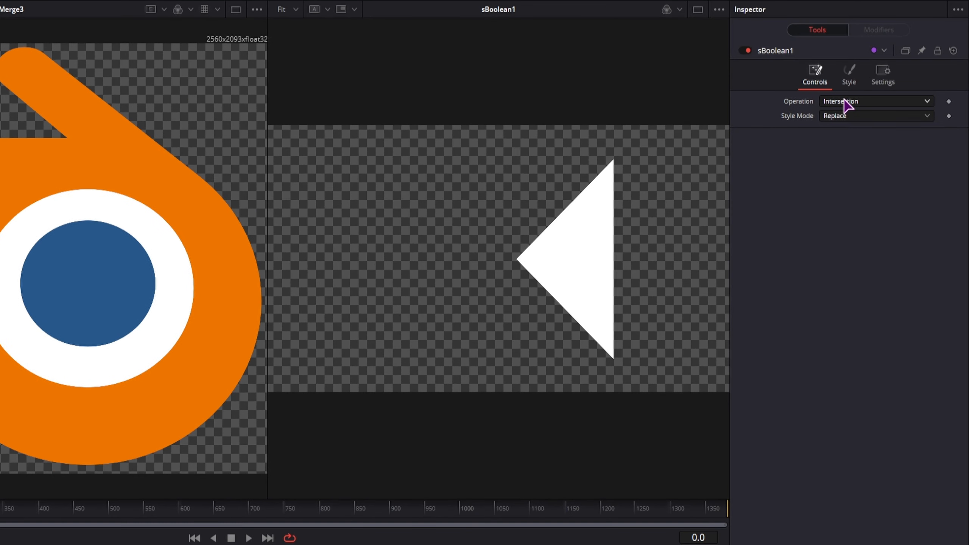
Try the Xor, Subtract and Union operations on the sBoolean node, and return it to Intersection
click(844, 103)
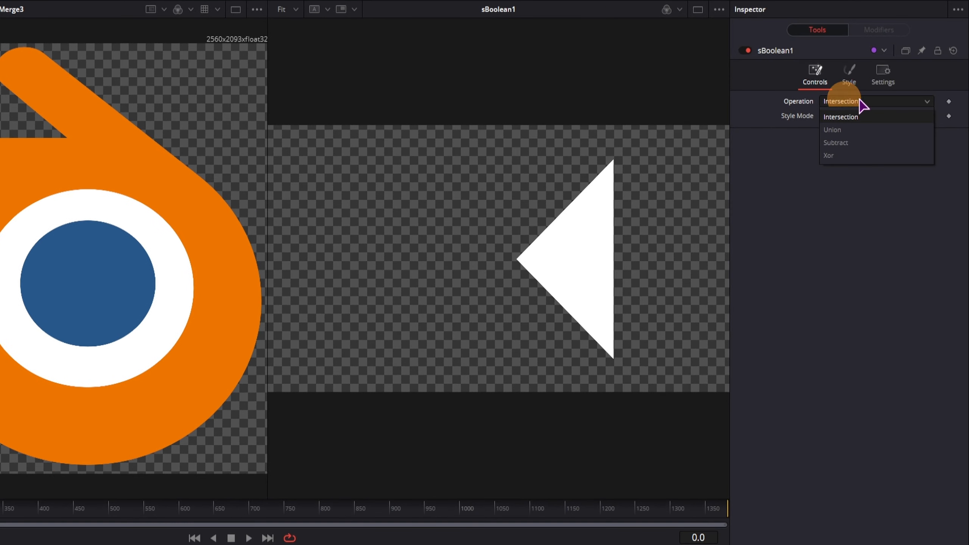
click(855, 155)
click(844, 103)
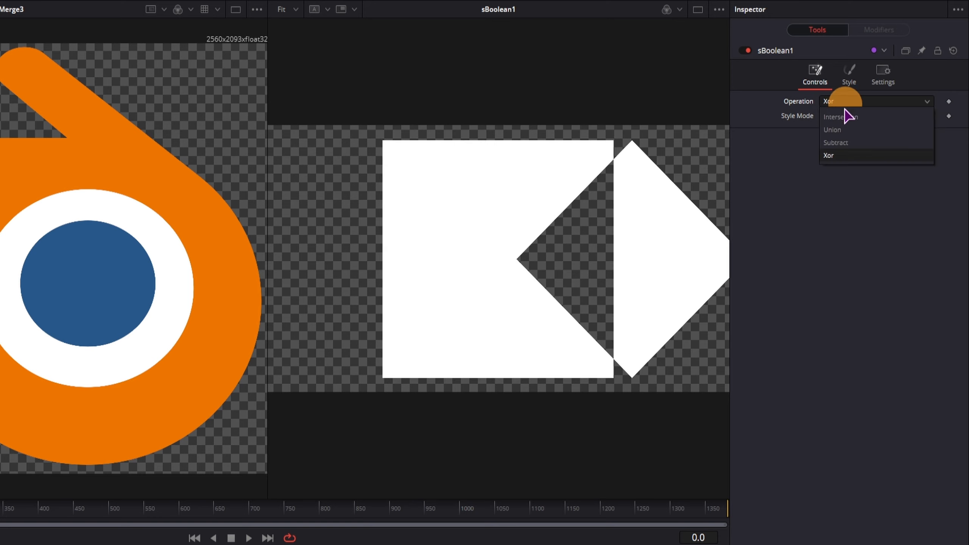
click(843, 142)
click(844, 101)
click(853, 130)
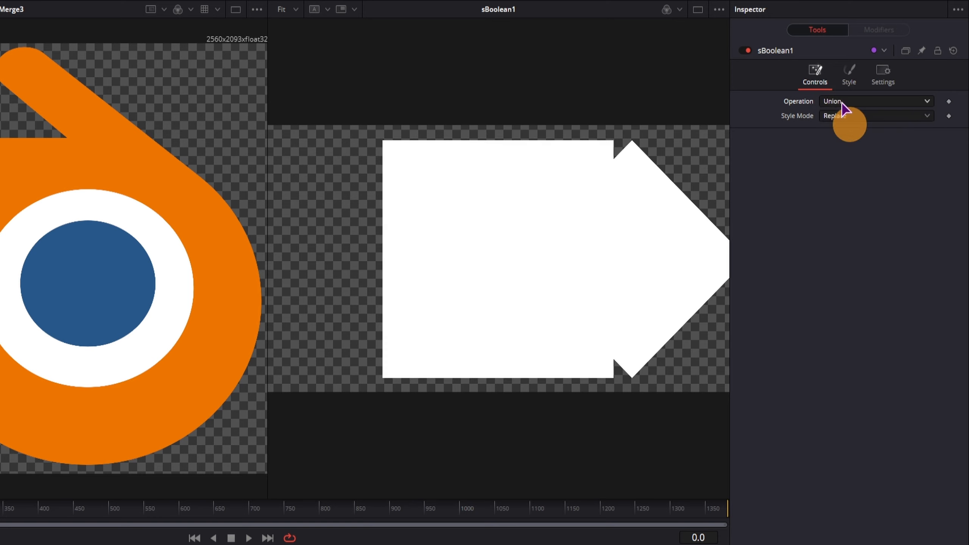
click(843, 101)
click(839, 117)
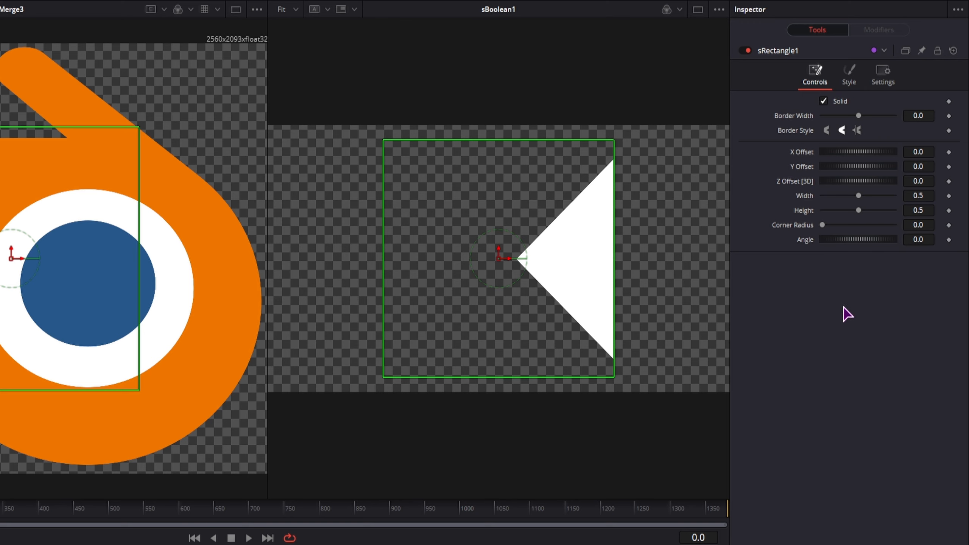
Toggle the sRectangle's Solid option and try adjusting its border width
click(825, 101)
click(825, 101)
click(823, 101)
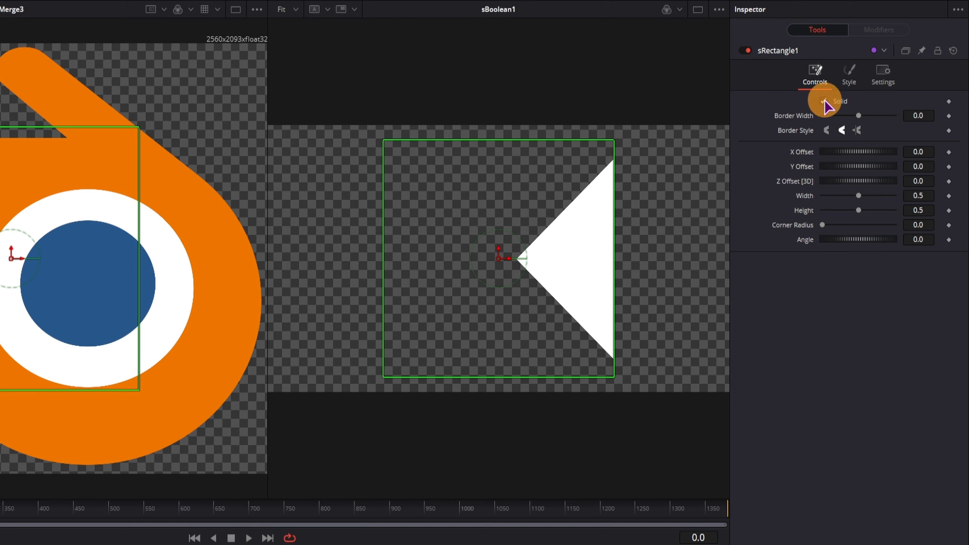
drag(860, 118, 872, 120)
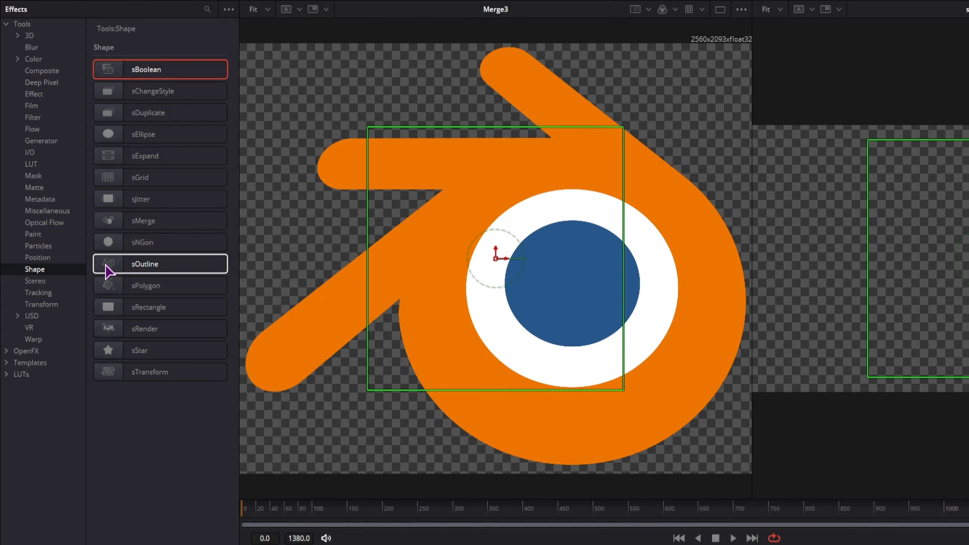
Add an sOutline node, connect the sBoolean output to it, and show it in the second viewer
mouse_move(105, 266)
mouse_down()
mouse_move(550, 542)
mouse_move(424, 505)
mouse_move(470, 492)
mouse_up()
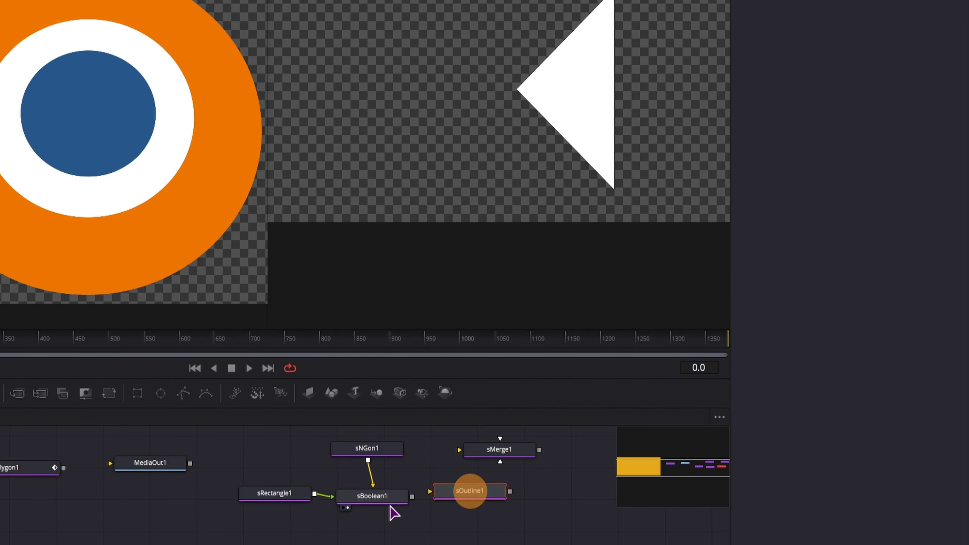
drag(387, 519, 314, 465)
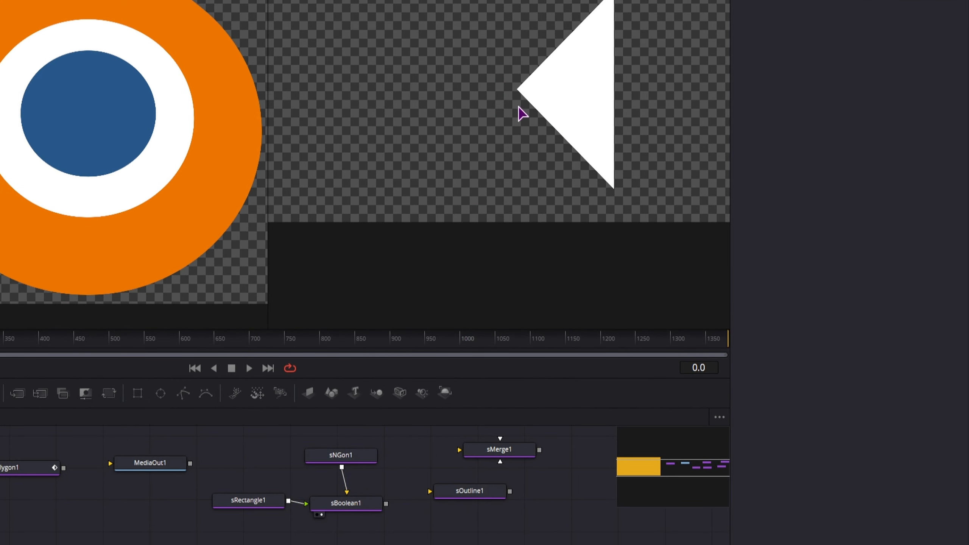
drag(387, 504, 451, 509)
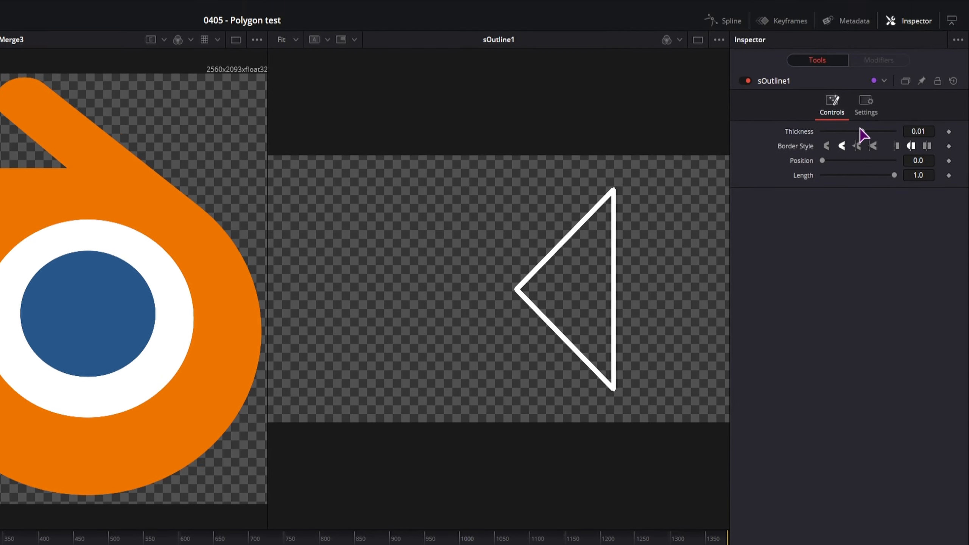
Set the sOutline's thickness to about 0.021 with the bevelled border style, and try different values for its position and length
drag(857, 135, 869, 136)
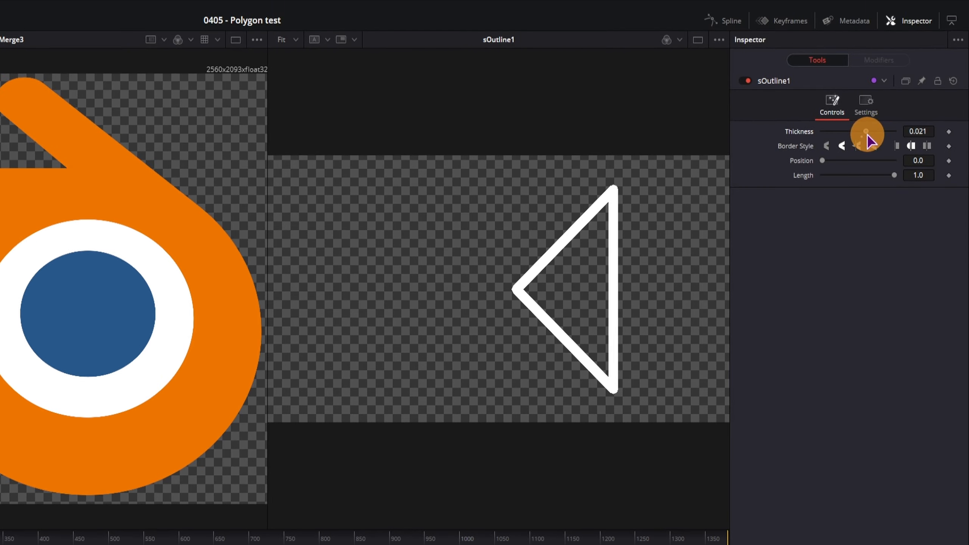
click(825, 146)
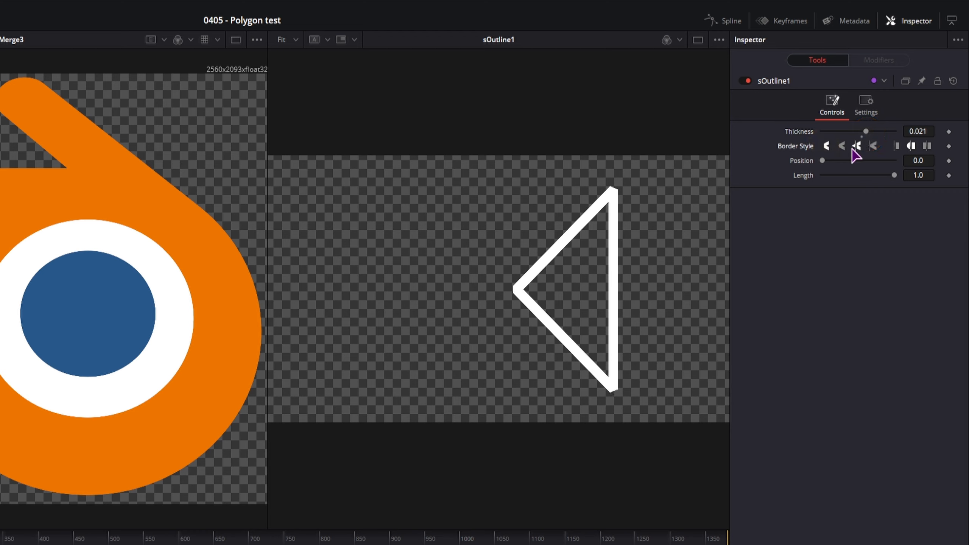
mouse_move(823, 161)
mouse_down()
mouse_move(859, 159)
mouse_move(810, 165)
mouse_up()
mouse_move(894, 175)
mouse_down()
mouse_move(882, 182)
mouse_move(834, 169)
mouse_move(893, 180)
mouse_move(839, 177)
mouse_move(854, 176)
mouse_up()
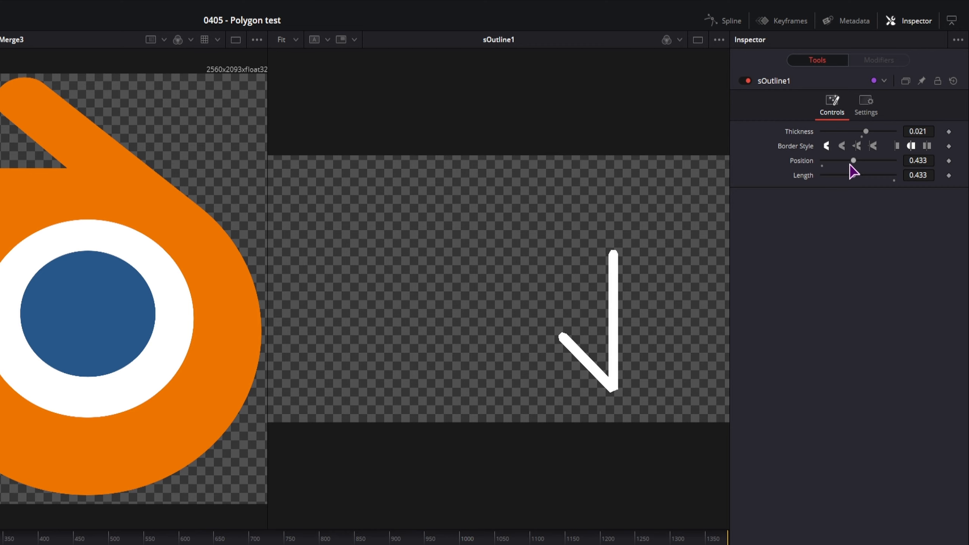
mouse_move(851, 166)
mouse_down()
mouse_move(838, 161)
mouse_move(855, 178)
mouse_move(885, 182)
mouse_up()
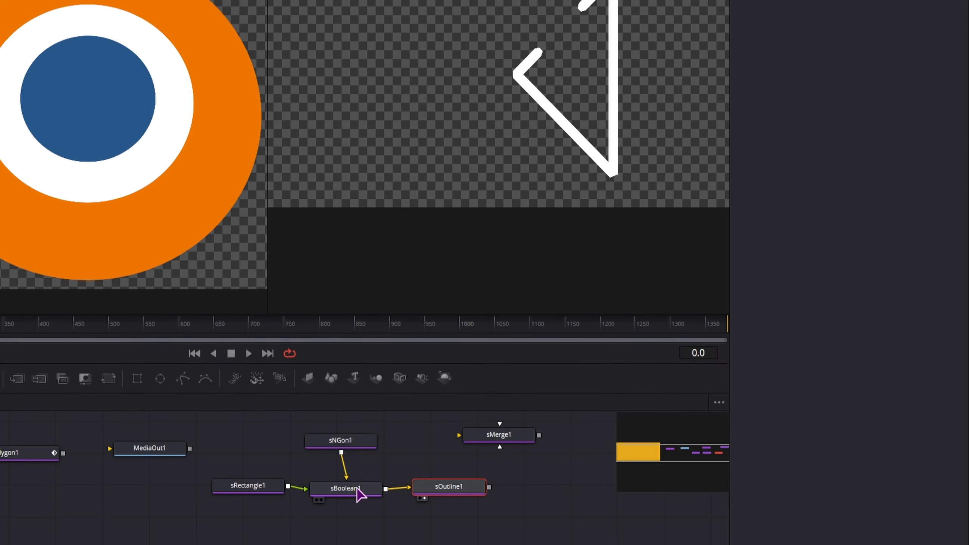
Try Union and Subtract on the sBoolean node, set it to Xor, and adjust the sOutline's position to 0.386 and length to 0.866
click(356, 491)
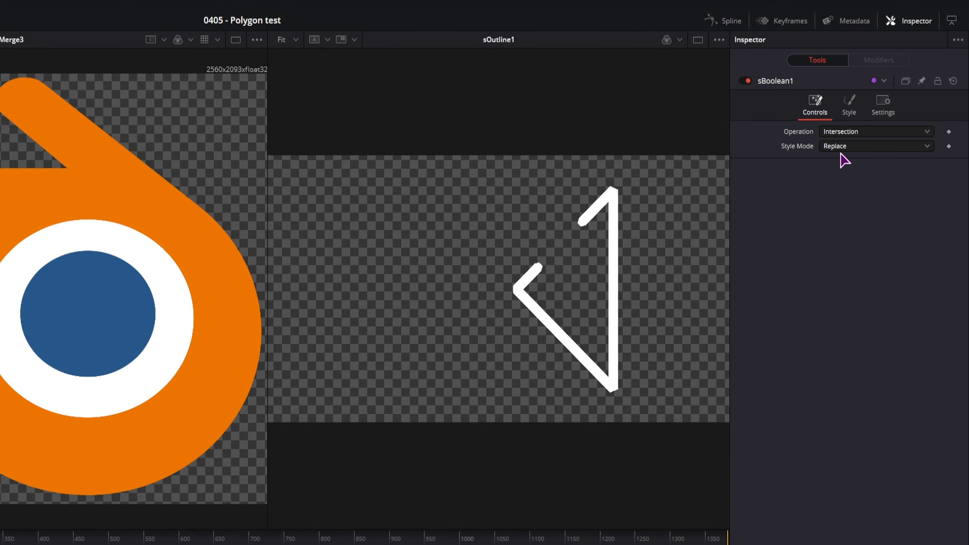
click(840, 132)
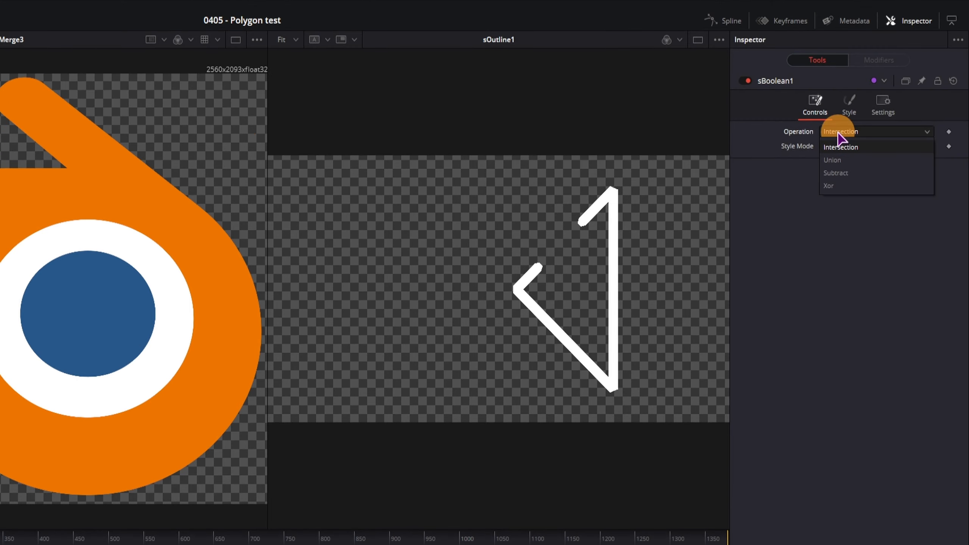
click(839, 161)
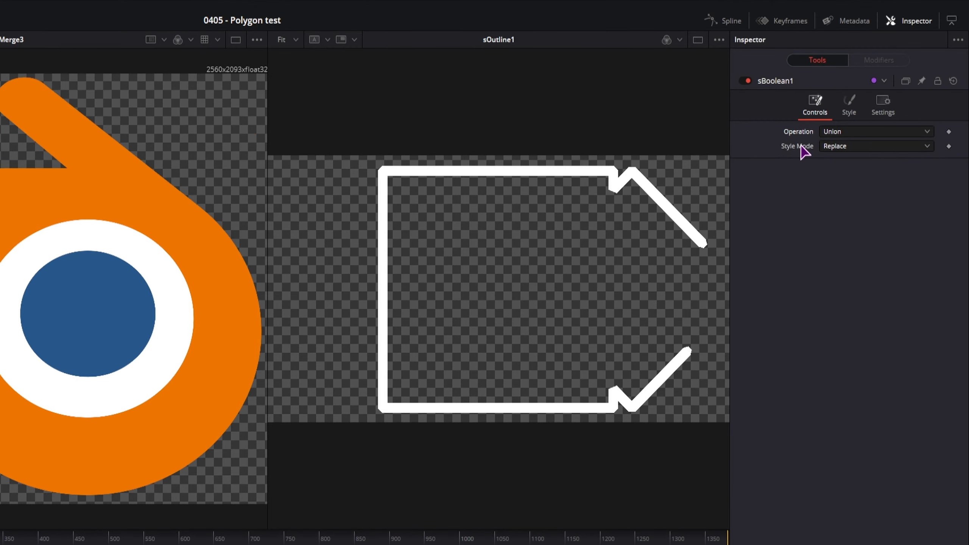
click(855, 133)
click(844, 172)
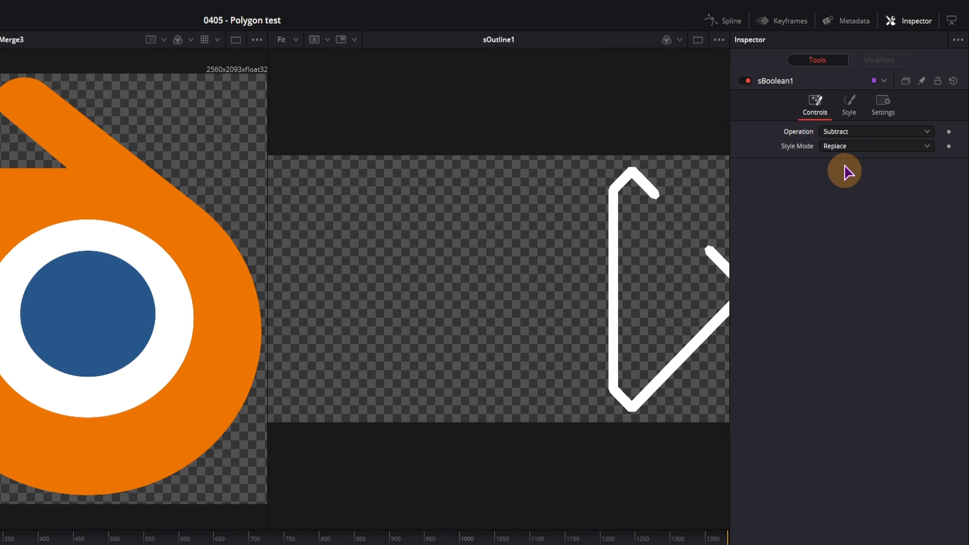
click(838, 133)
click(850, 185)
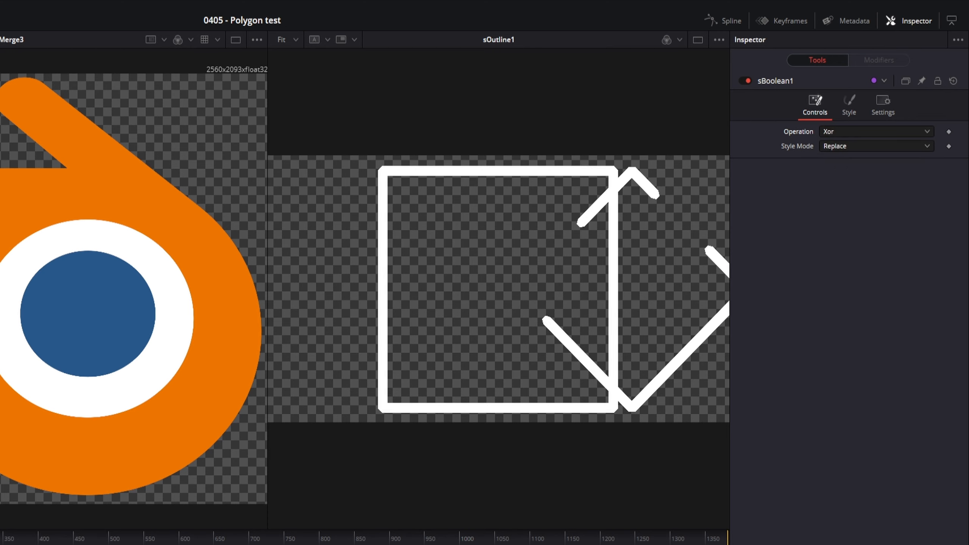
drag(839, 160, 843, 182)
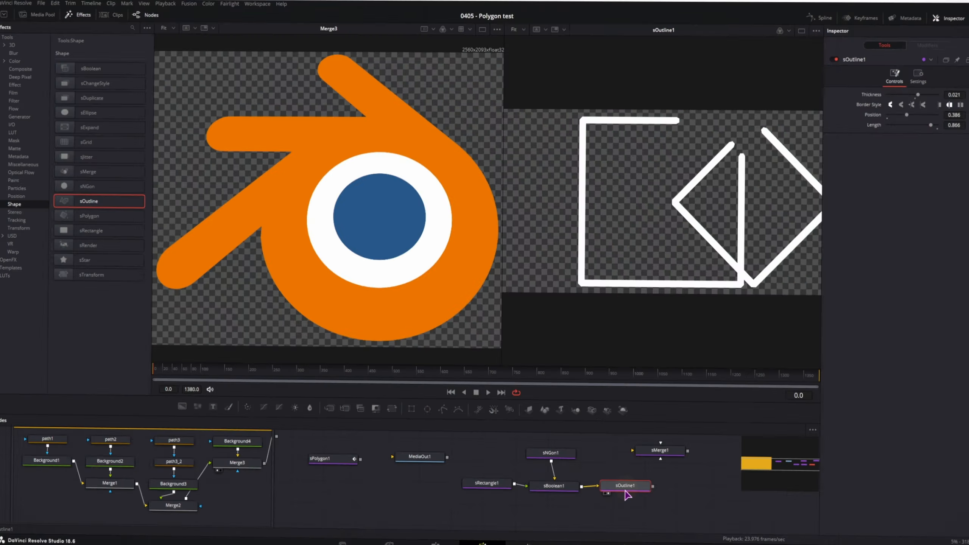
Remove the sOutline from the second viewer and move the group of shape nodes aside in the node graph
key(2)
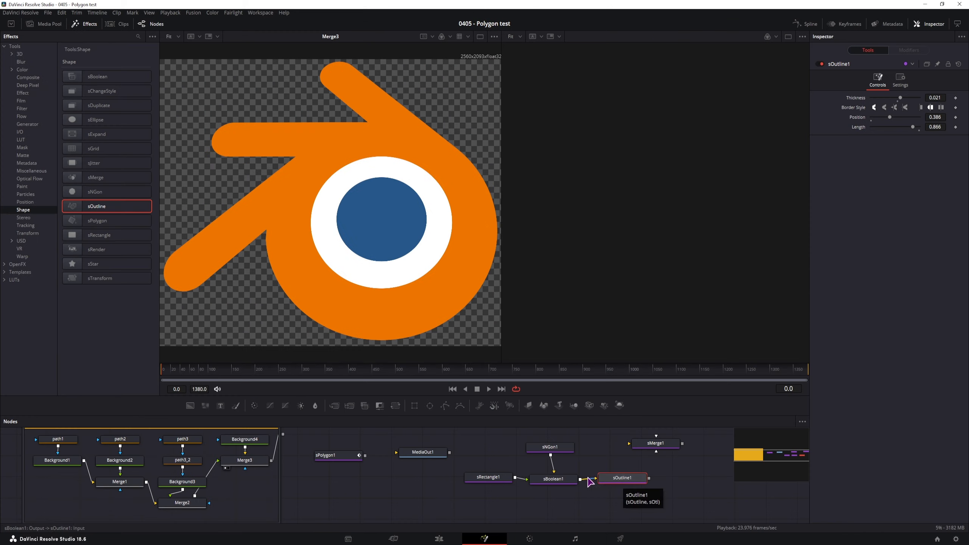
drag(679, 508, 489, 440)
drag(611, 480, 757, 493)
click(433, 492)
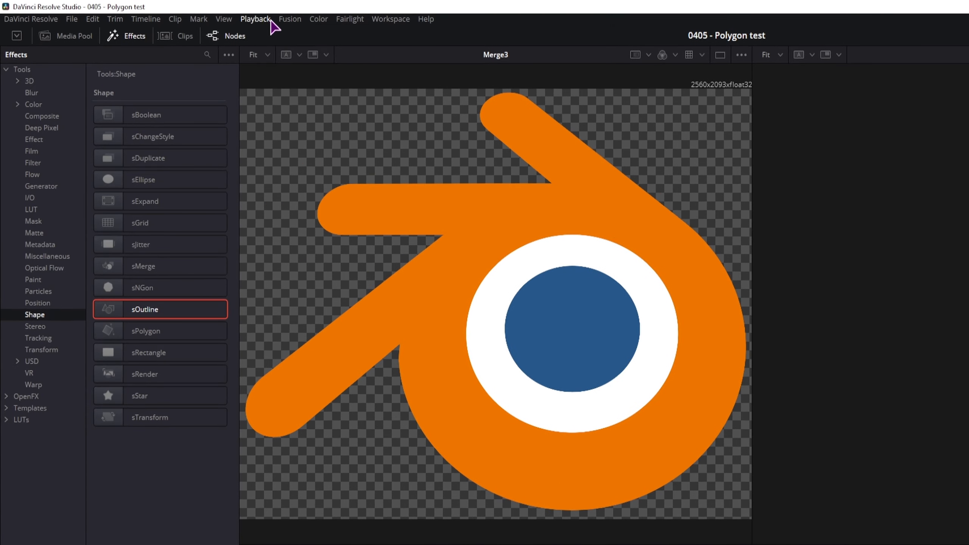
Import Blender_logo_no_text.svg with the Shapes import, accepting an image size of 2560 by 2093.26
click(193, 13)
mouse_move(215, 53)
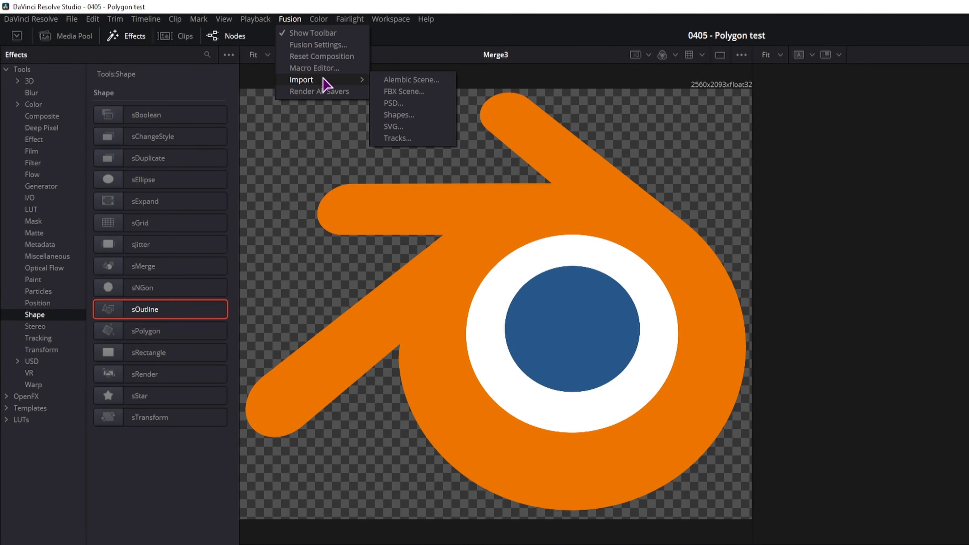
click(413, 115)
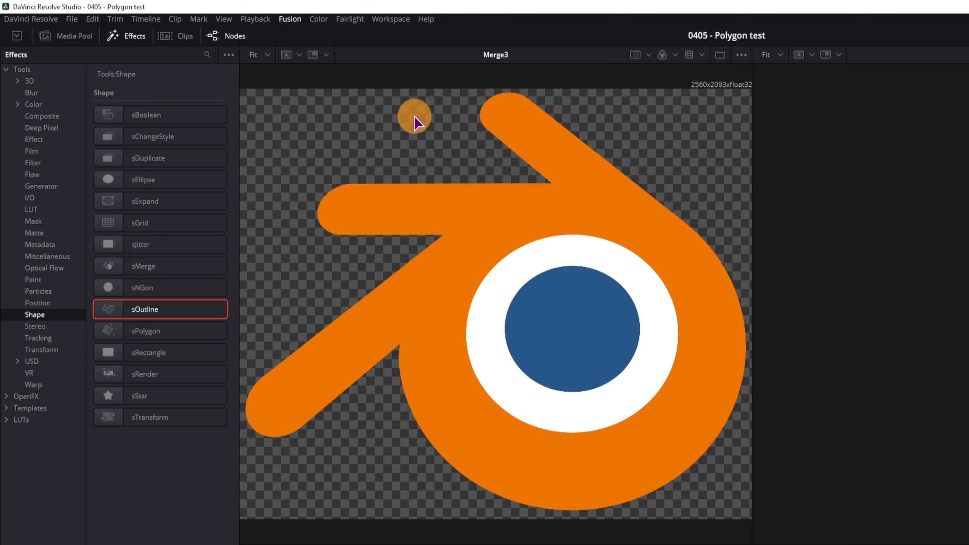
click(484, 299)
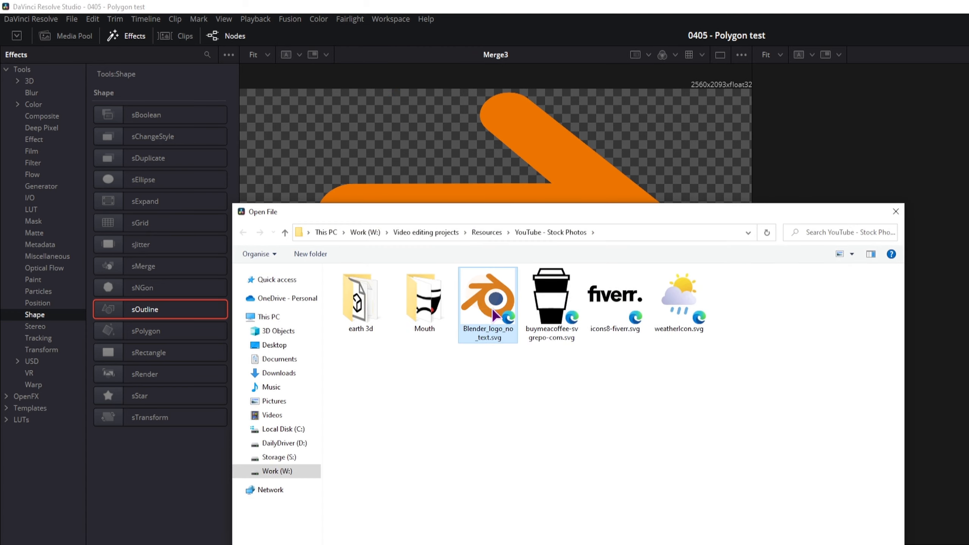
key(Return)
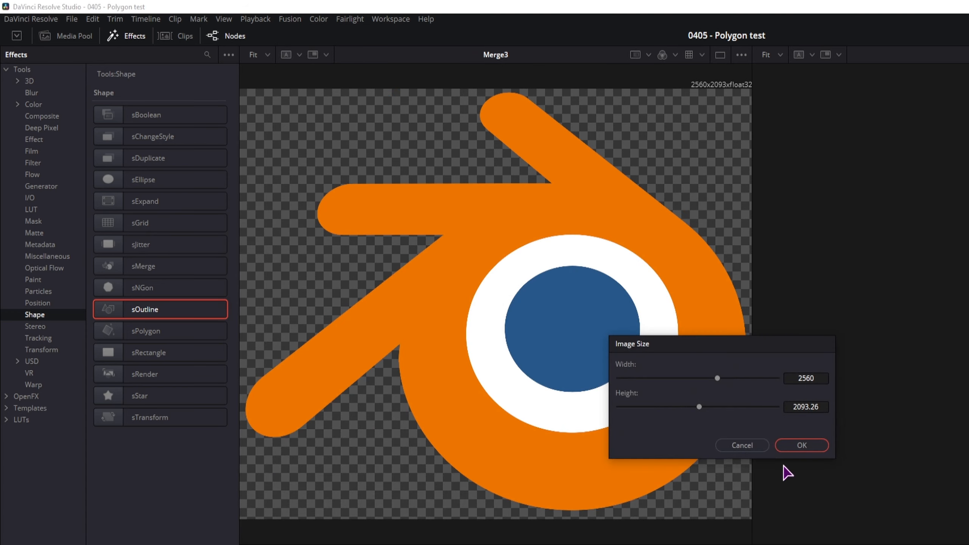
click(810, 443)
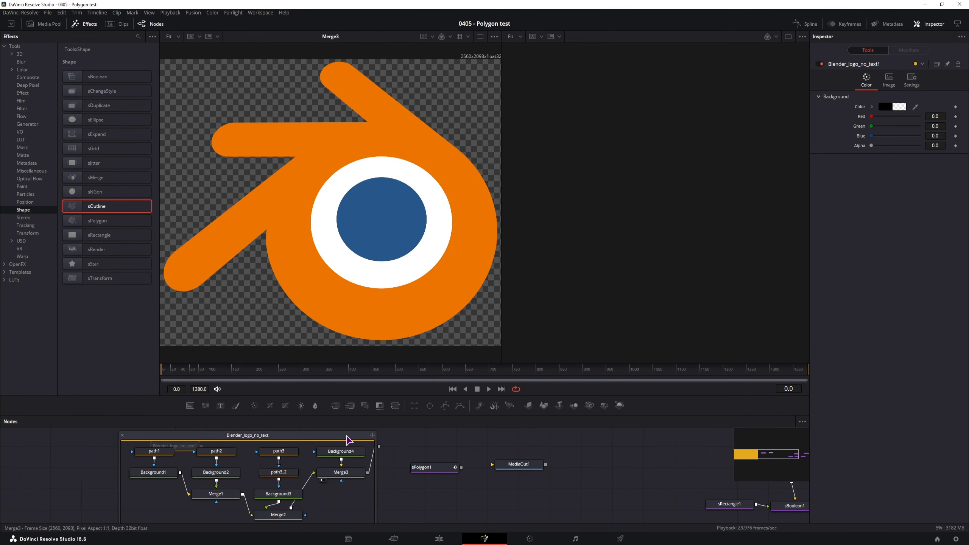
Separate the two imported logo groups in the node graph and expand the Blender_logo_no_text1 group
drag(347, 437, 190, 481)
drag(173, 447, 279, 444)
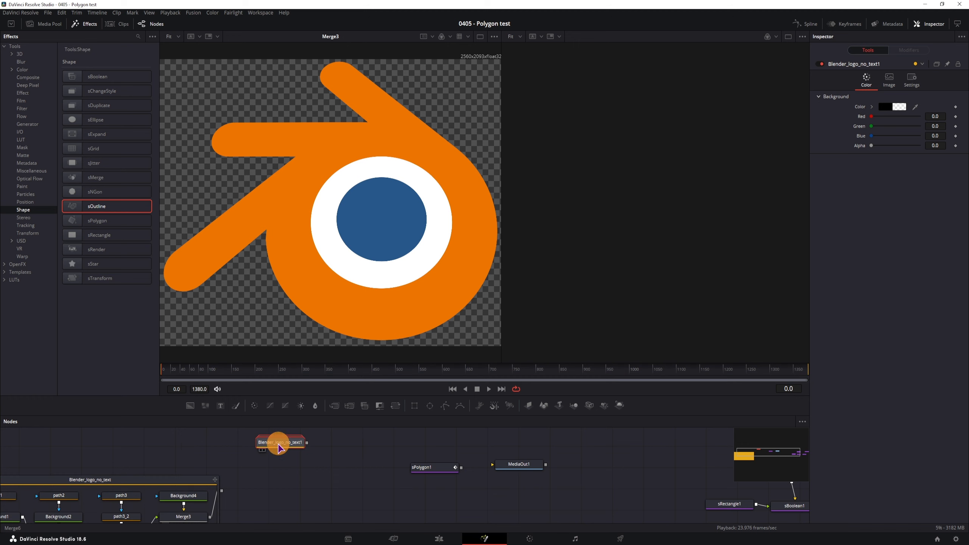
double_click(279, 444)
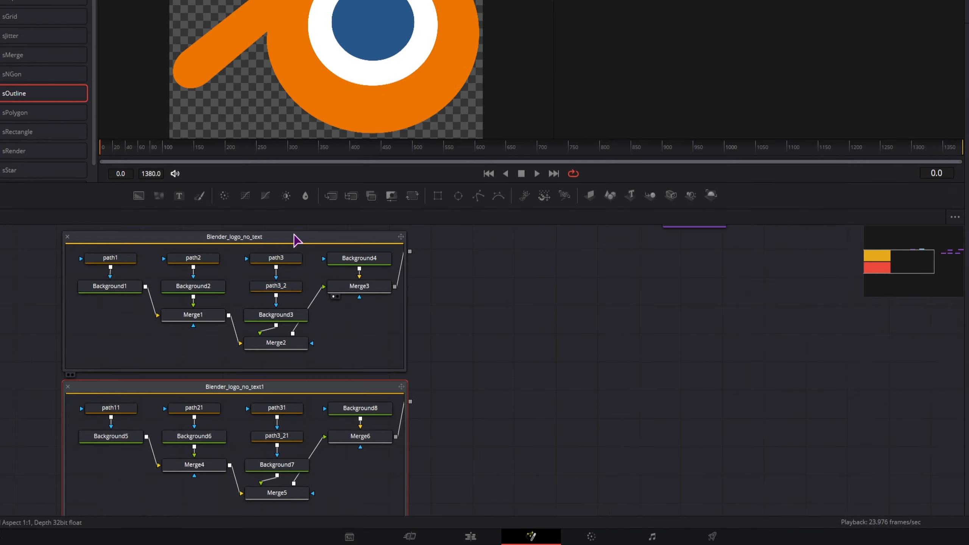
Show the Blender_logo_no_text1 group in the second viewer beside the first logo
click(293, 235)
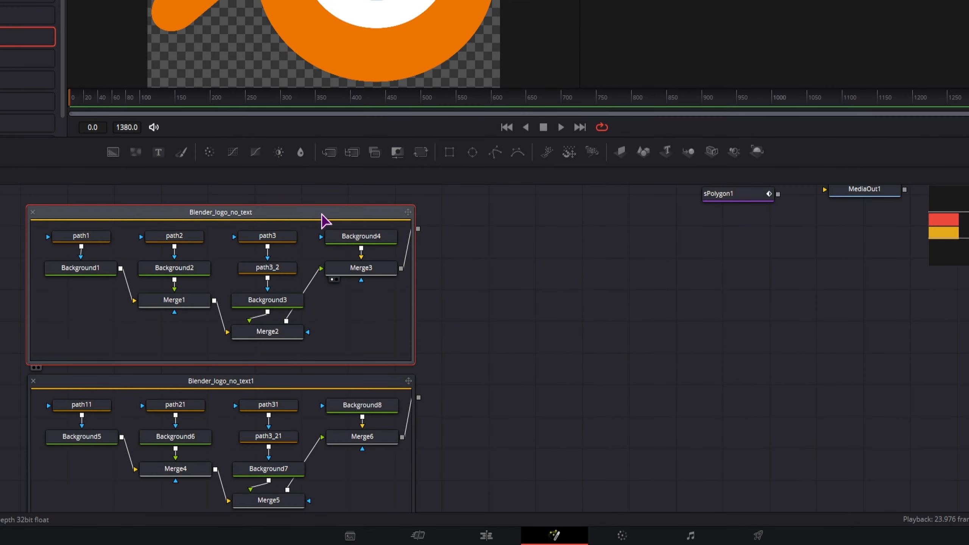
click(360, 385)
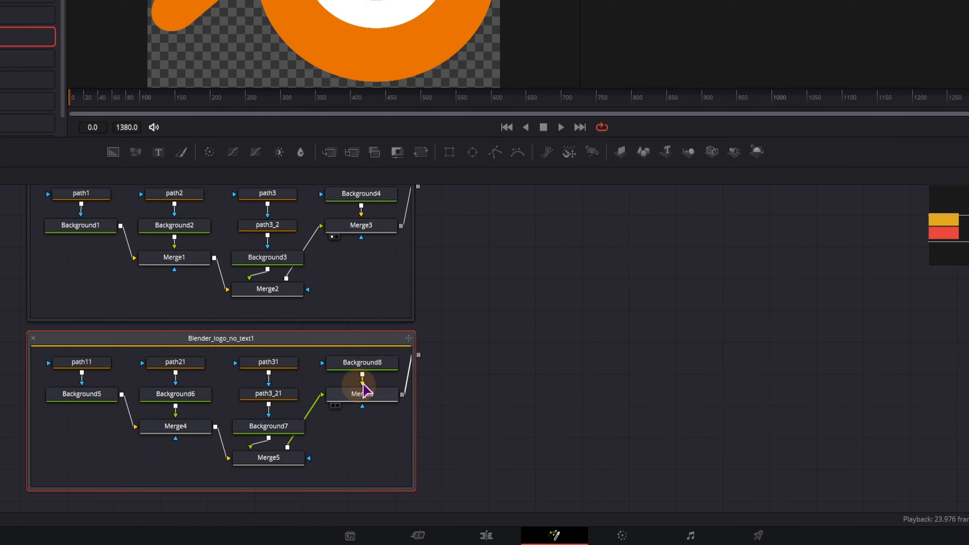
key(2)
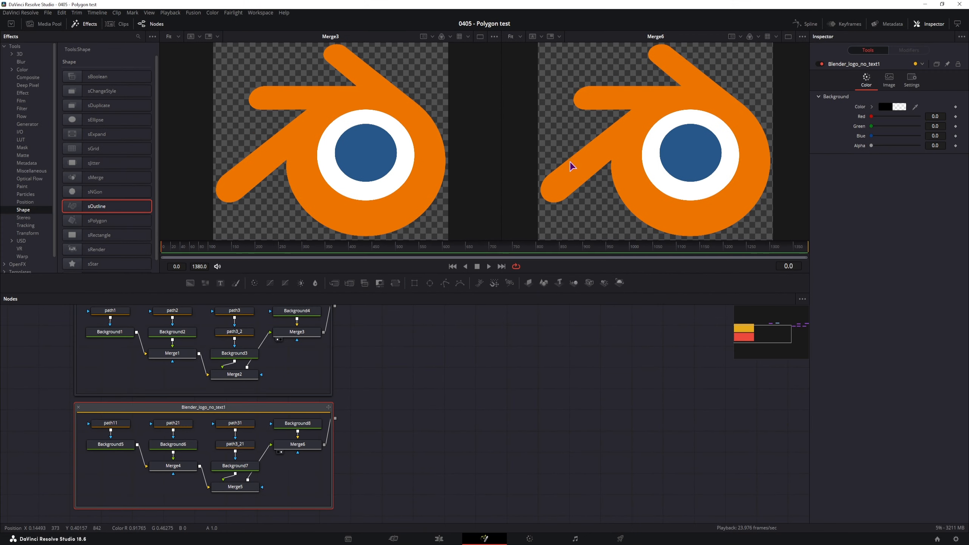
Compare the path1 and path2 nodes of the first logo group with path11 and path21 in the second
click(114, 311)
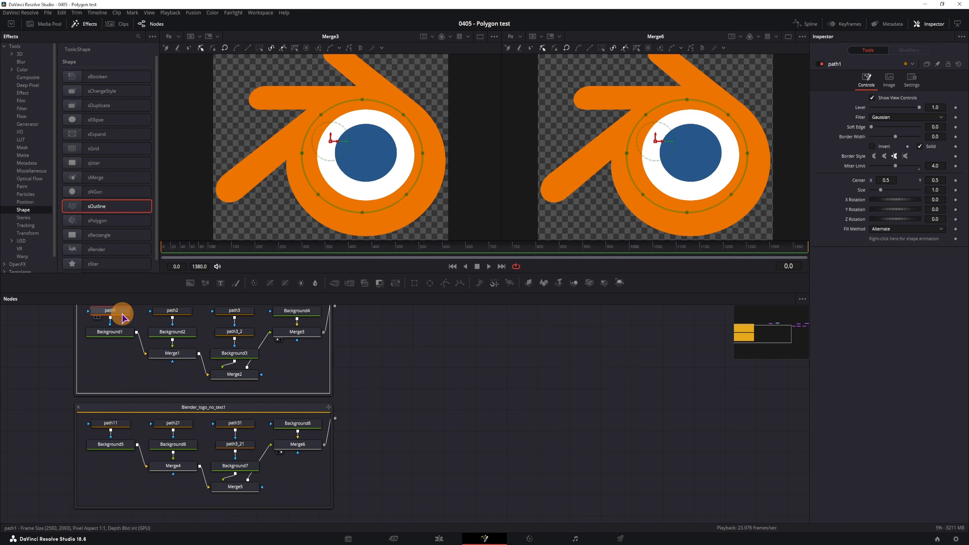
click(110, 423)
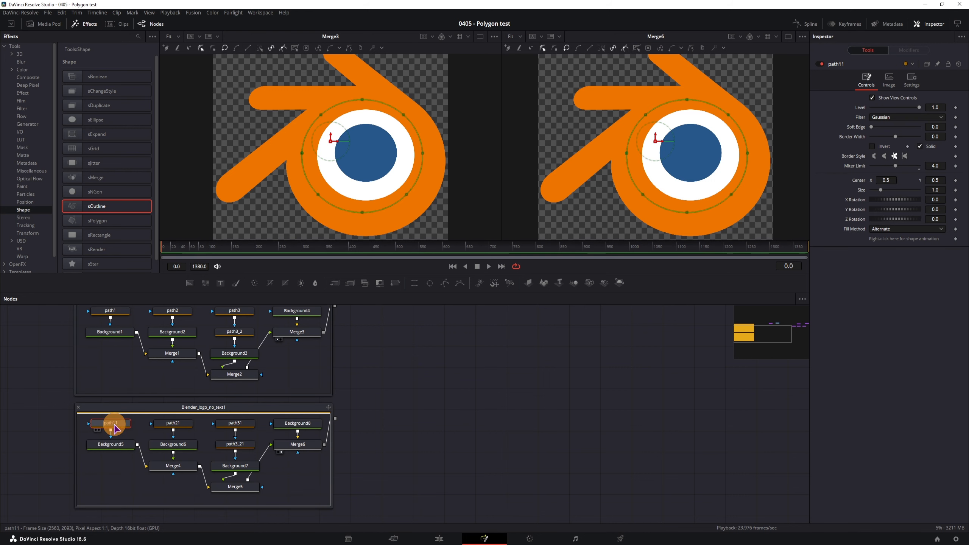
click(173, 310)
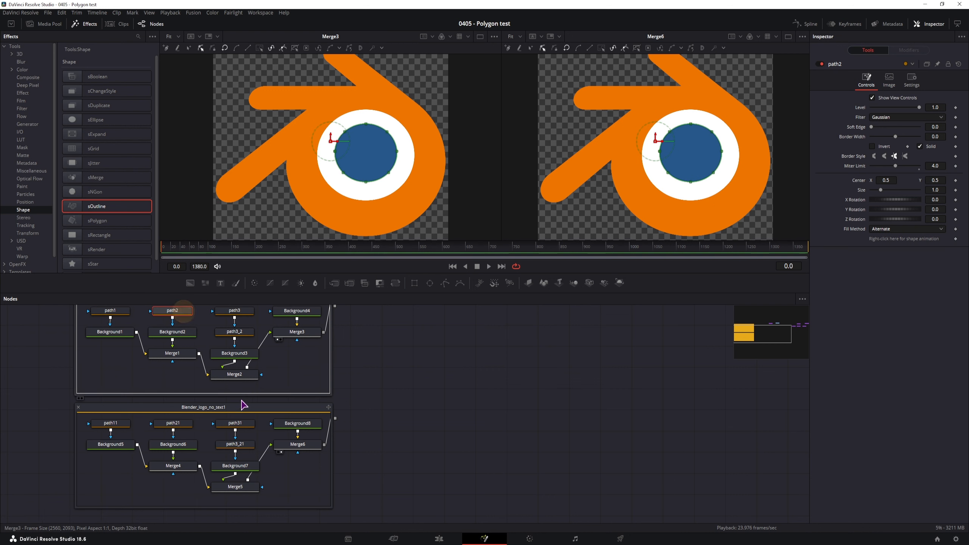
click(179, 427)
Review the Shapes and SVG import options, and select the Blender_logo_no_text1 group
click(193, 12)
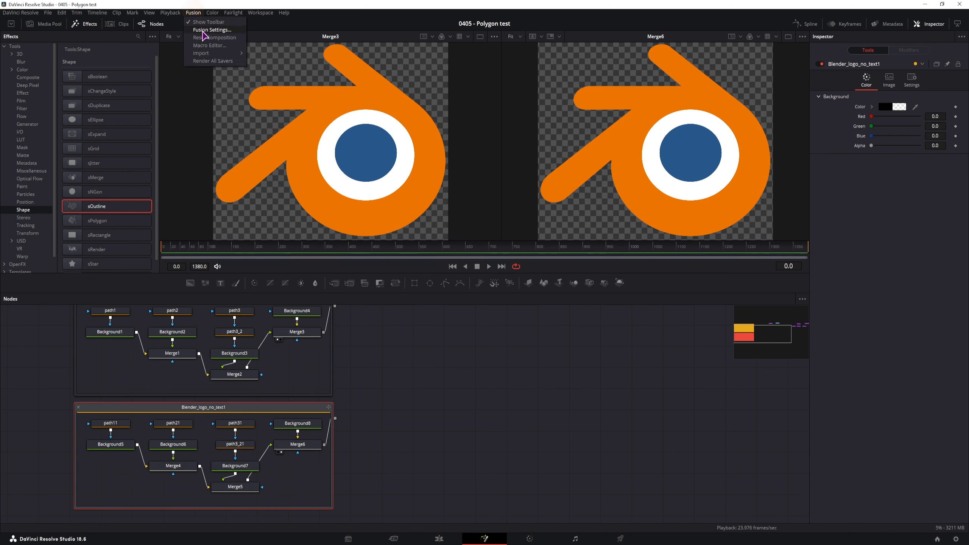
mouse_move(246, 55)
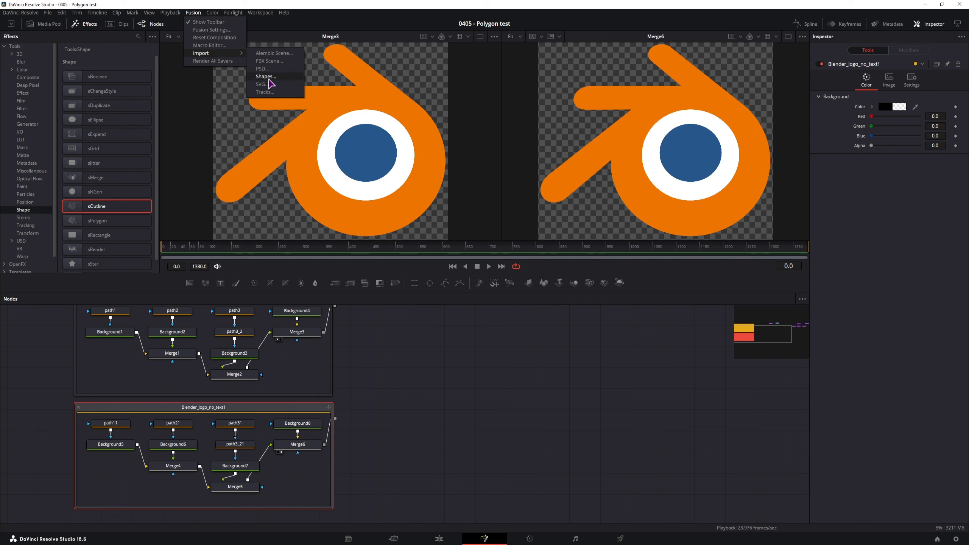
click(370, 397)
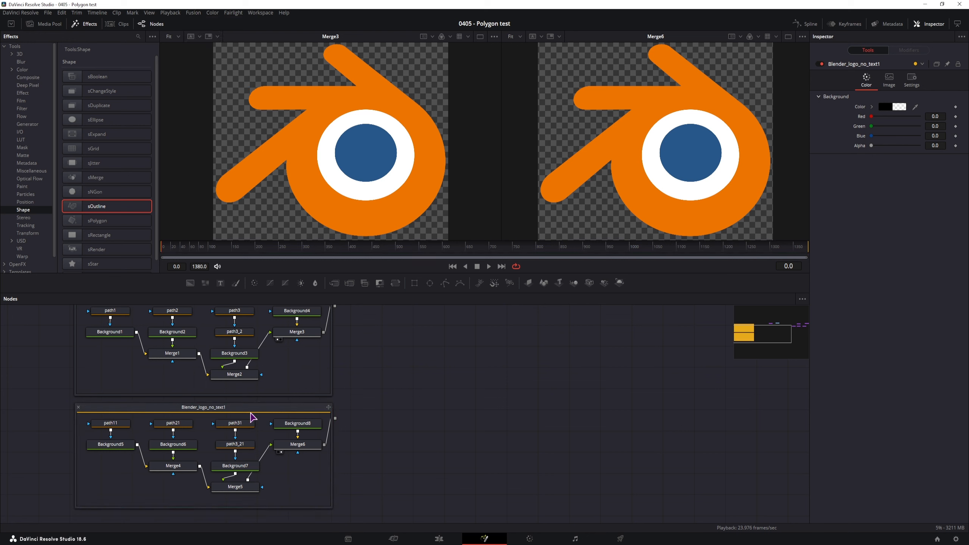
click(251, 407)
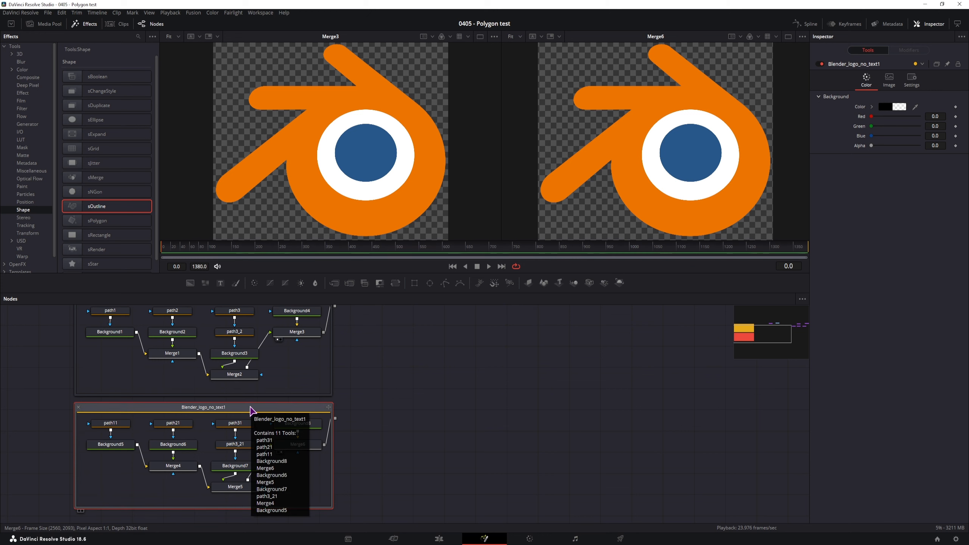
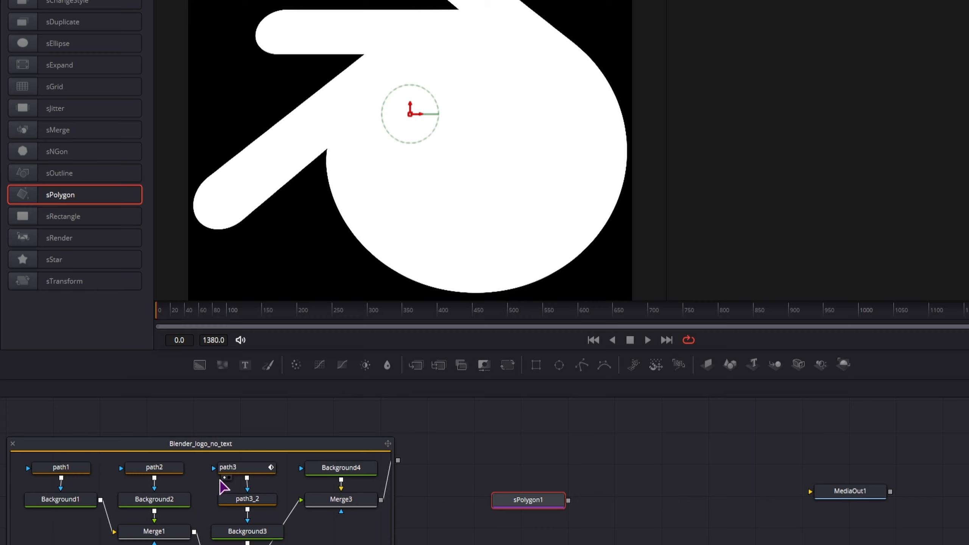
Connect the sPolygon1 node's shape animation to the polyline of path3
right_click(910, 185)
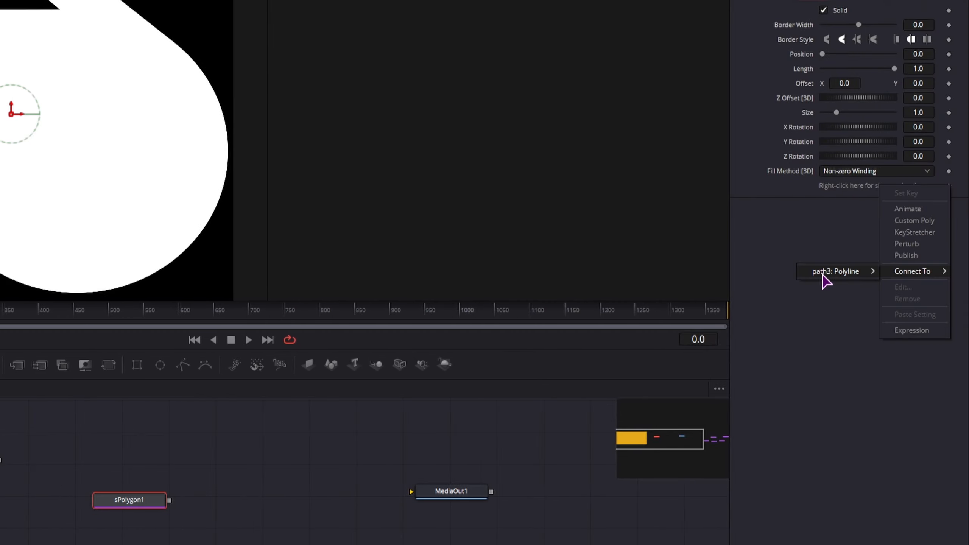
click(914, 273)
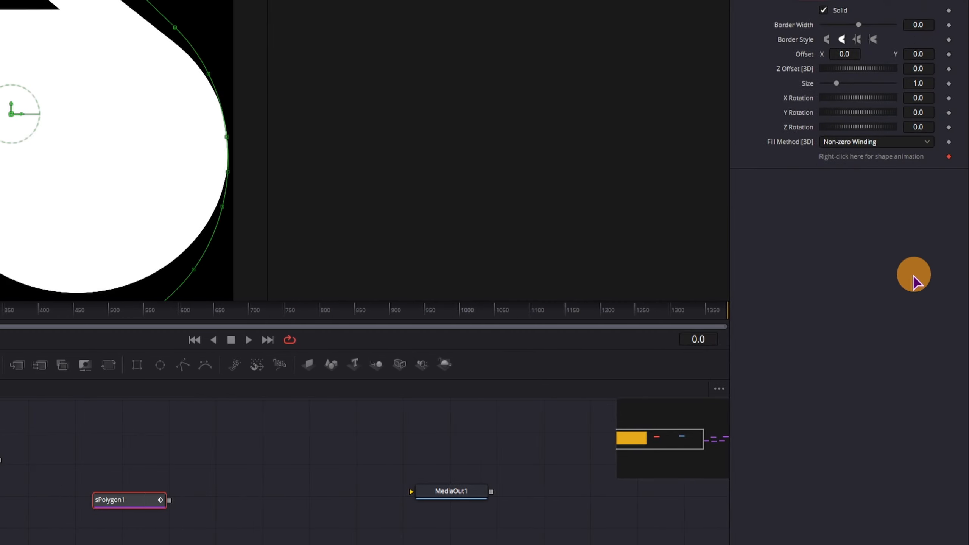
Show the sPolygon1 node in the second viewer with its whole frame in view
click(136, 504)
key(2)
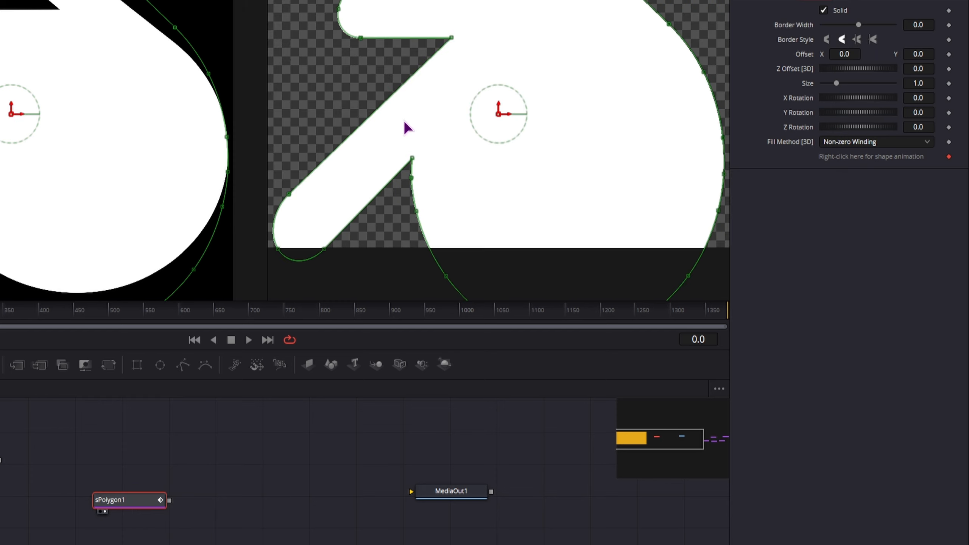
scroll(403, 123, down, 3)
scroll(403, 132, up, 1)
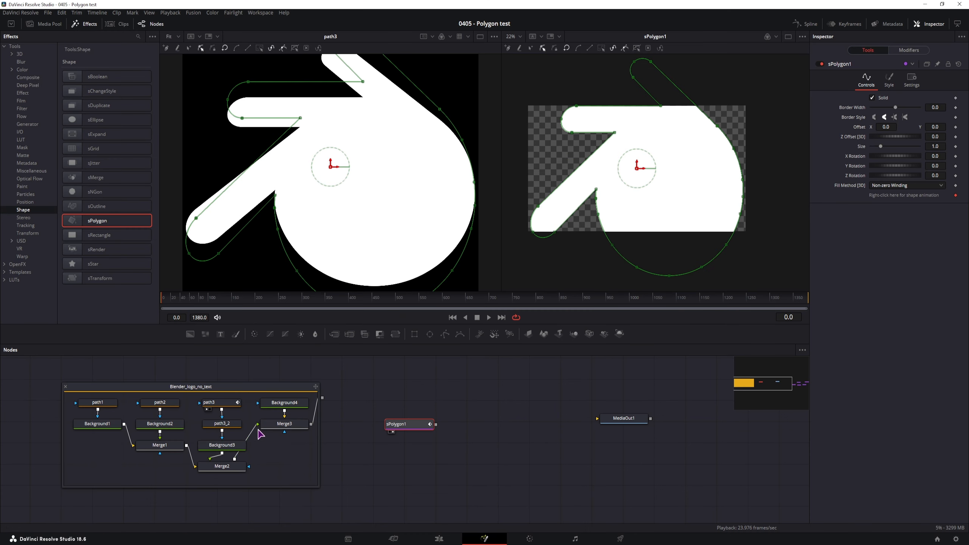
Check Background4's image settings and paste a copy of that node outside the logo group, above sPolygon1
click(293, 404)
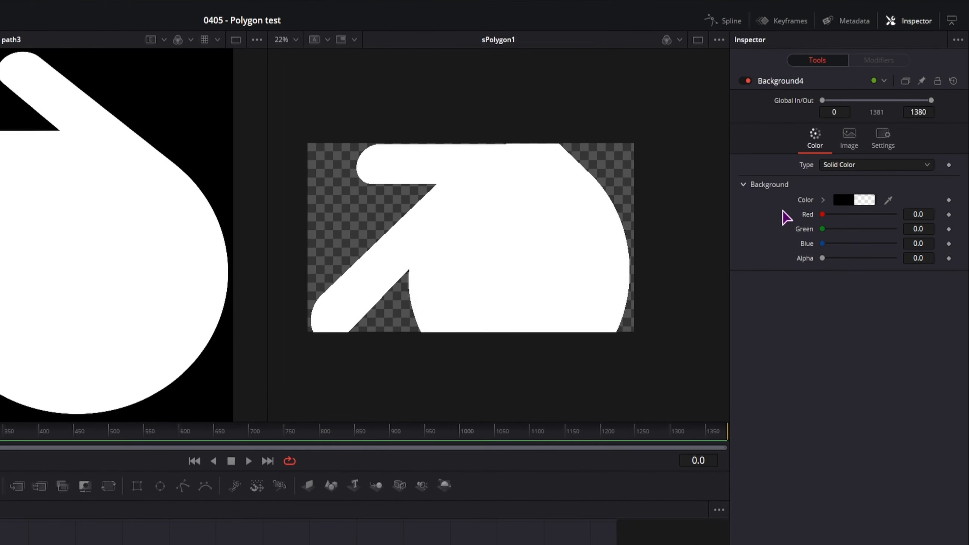
click(851, 143)
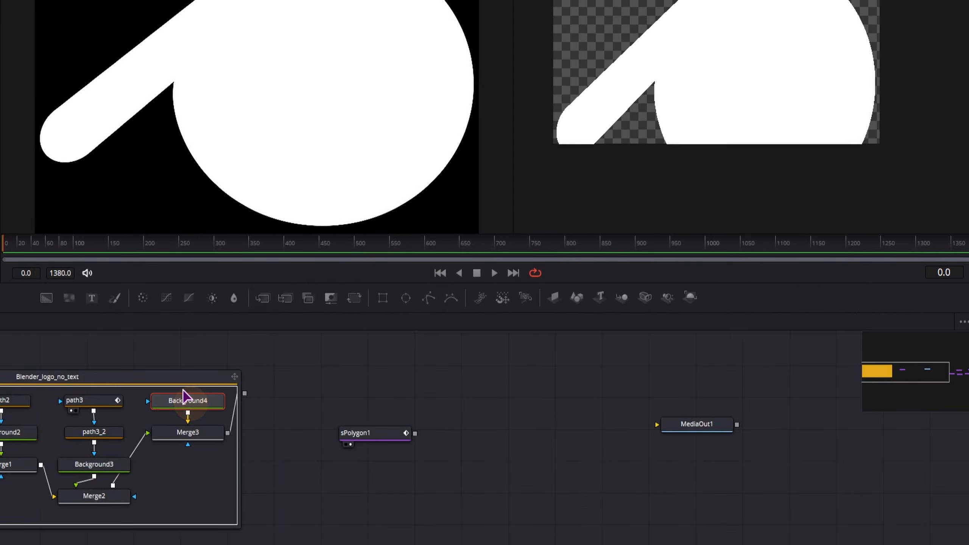
click(363, 389)
key(ctrl+v)
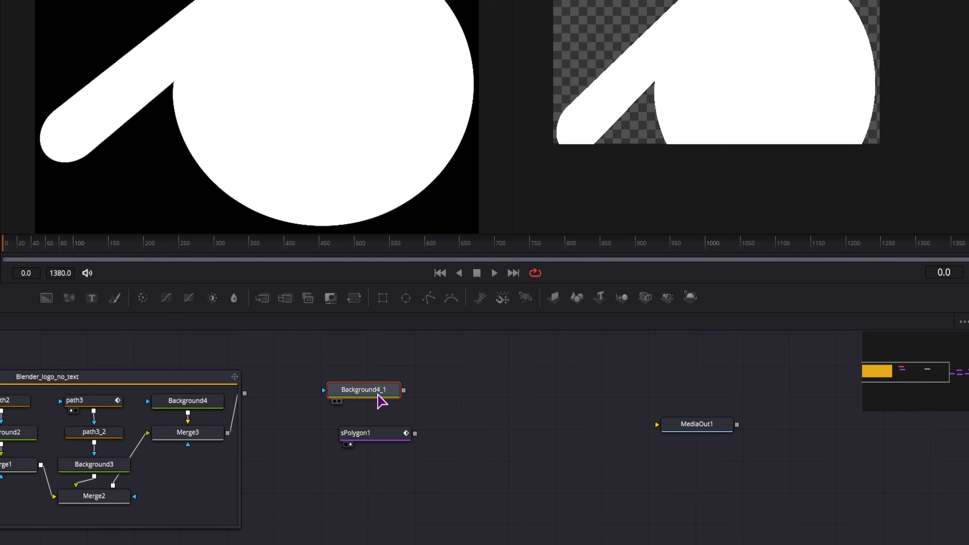
drag(381, 401, 404, 390)
Add an sRender node after sPolygon1 and merge its output with Background4_1
click(401, 425)
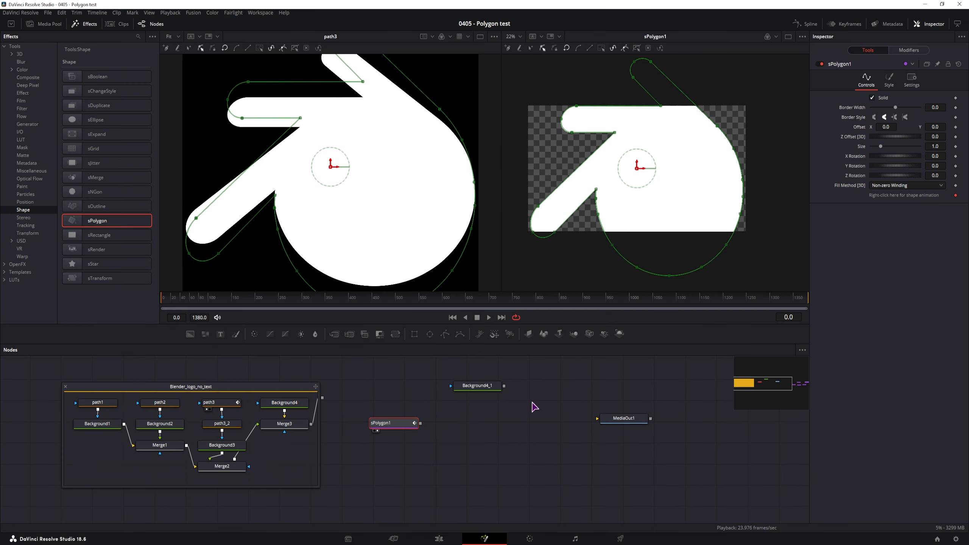
click(474, 385)
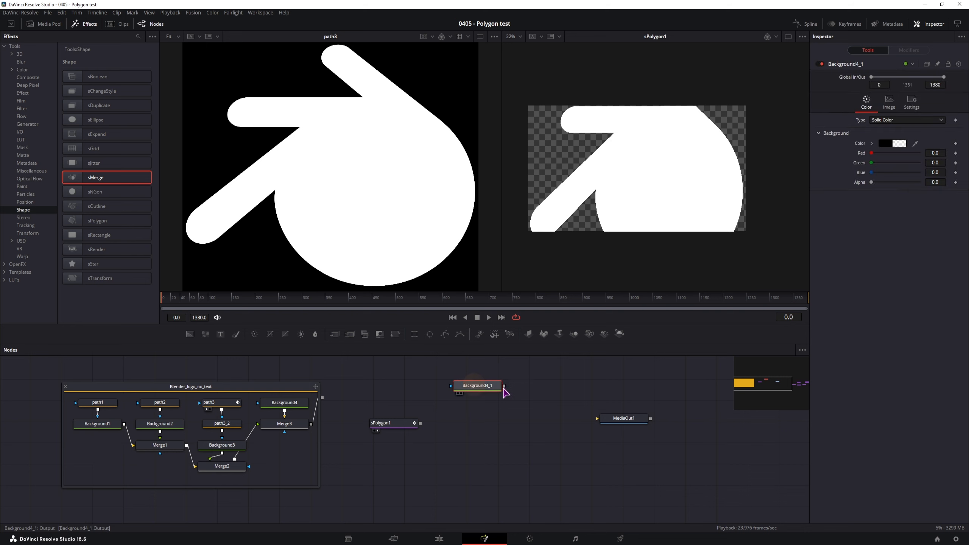
drag(504, 386, 420, 422)
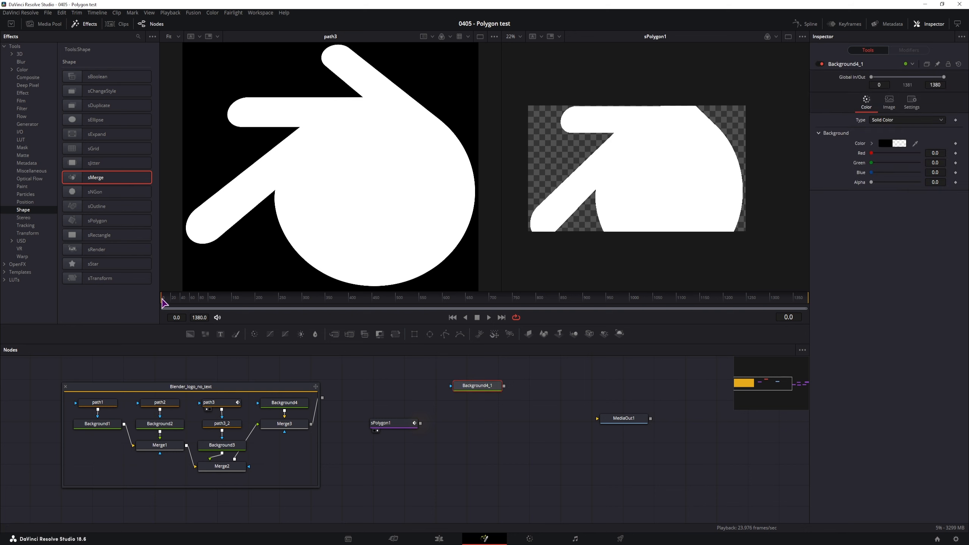
drag(97, 258, 475, 427)
drag(487, 386, 505, 420)
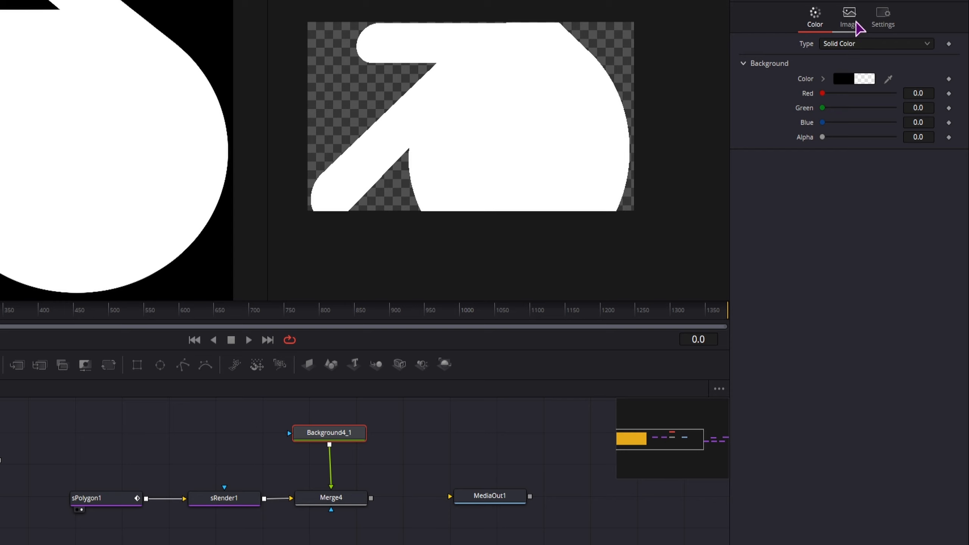
Turn on Auto Resolution for Background4_1 and swap the foreground and background inputs of Merge4
click(857, 23)
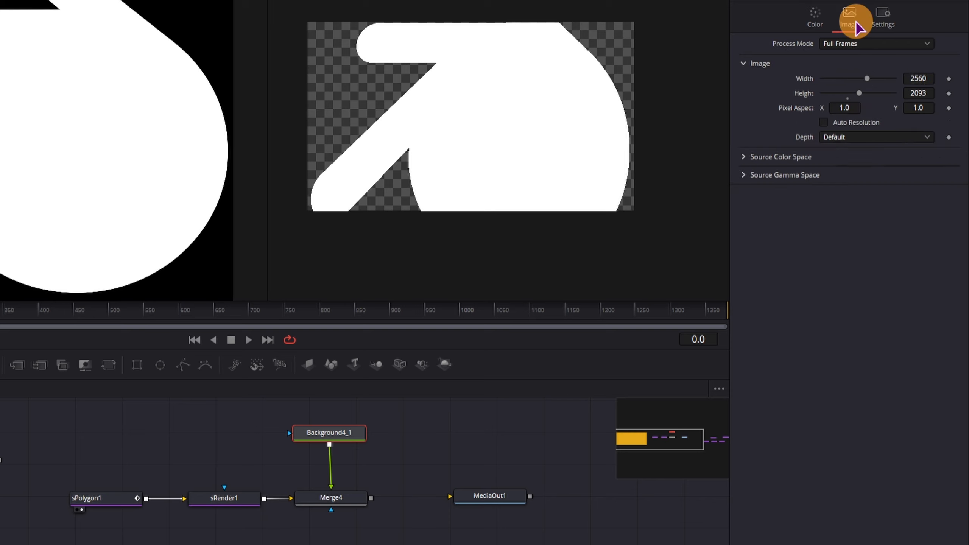
click(823, 123)
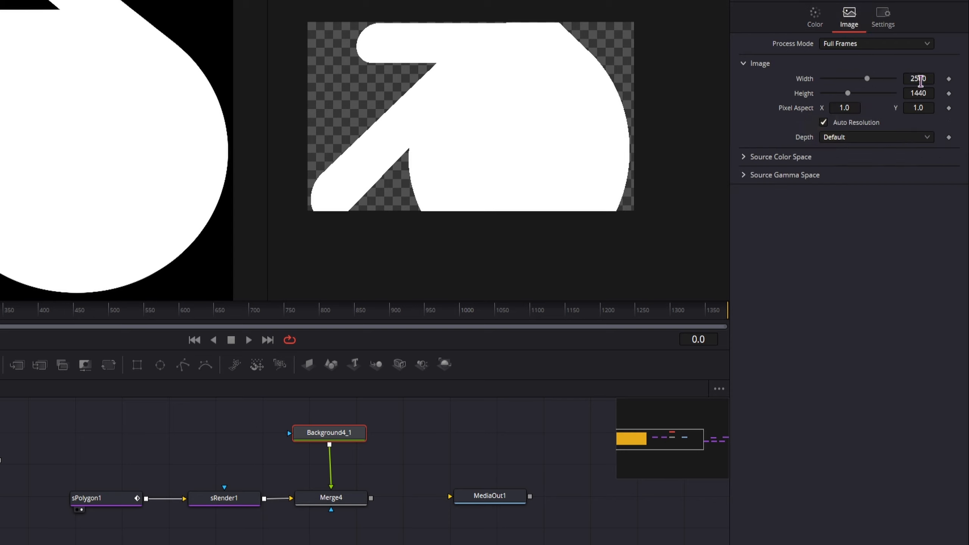
click(339, 500)
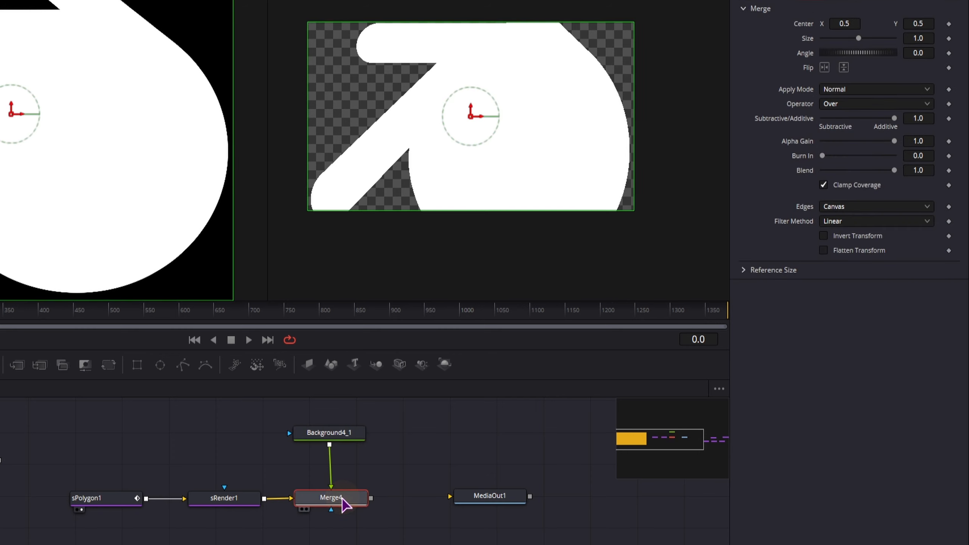
key(ctrl+t)
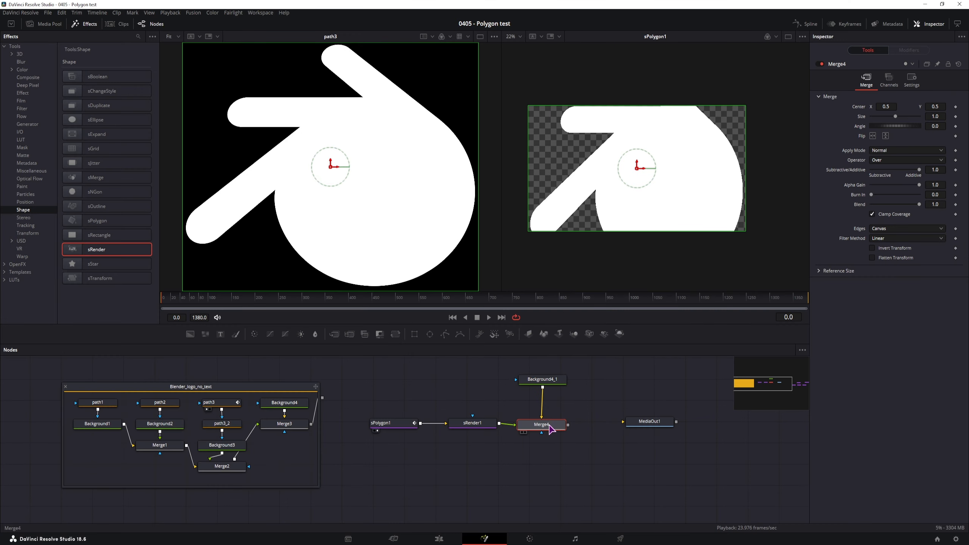
Show Merge4 fitted in the second viewer and turn off Auto Resolution on sRender1
key(2)
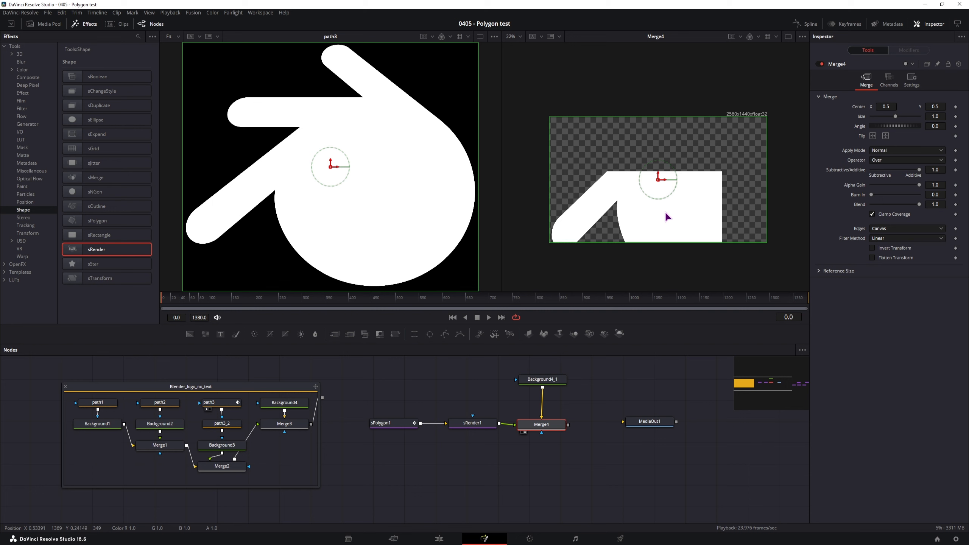
key(ctrl+f)
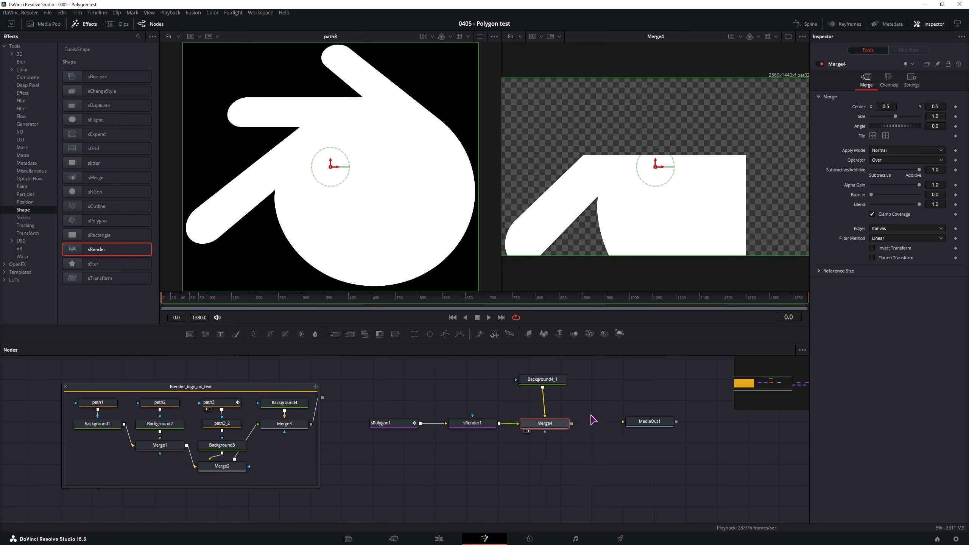
click(475, 430)
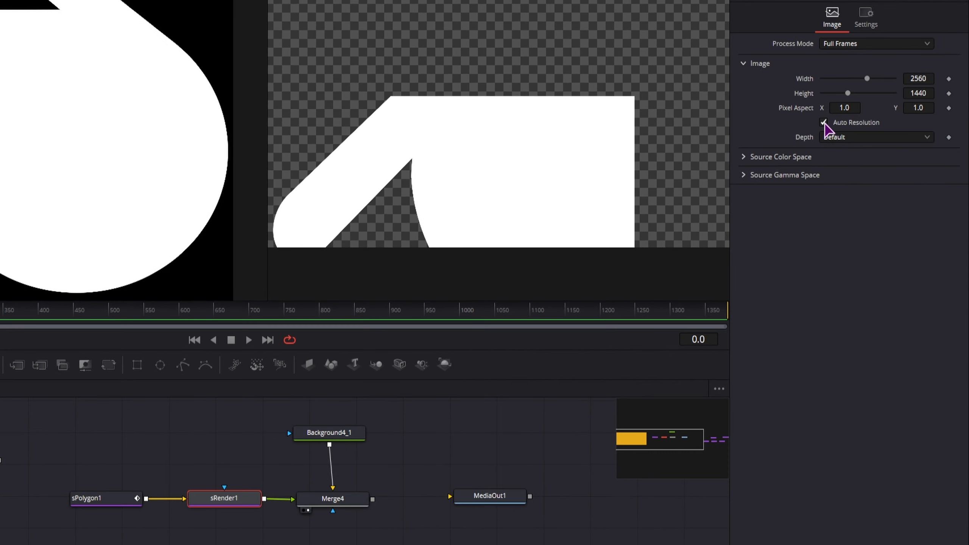
click(824, 123)
Try scaling Merge4's foreground down to a size of 0.86
click(333, 499)
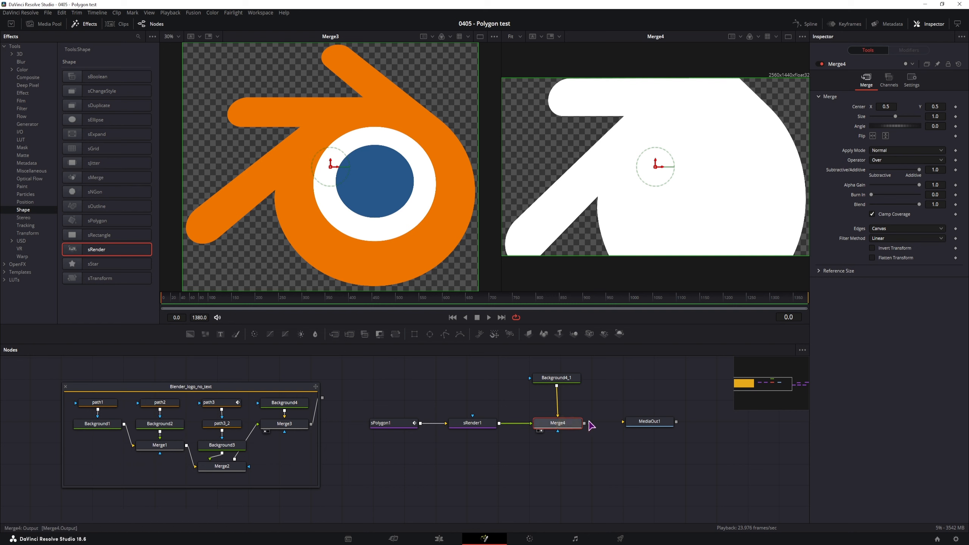
drag(897, 119, 892, 119)
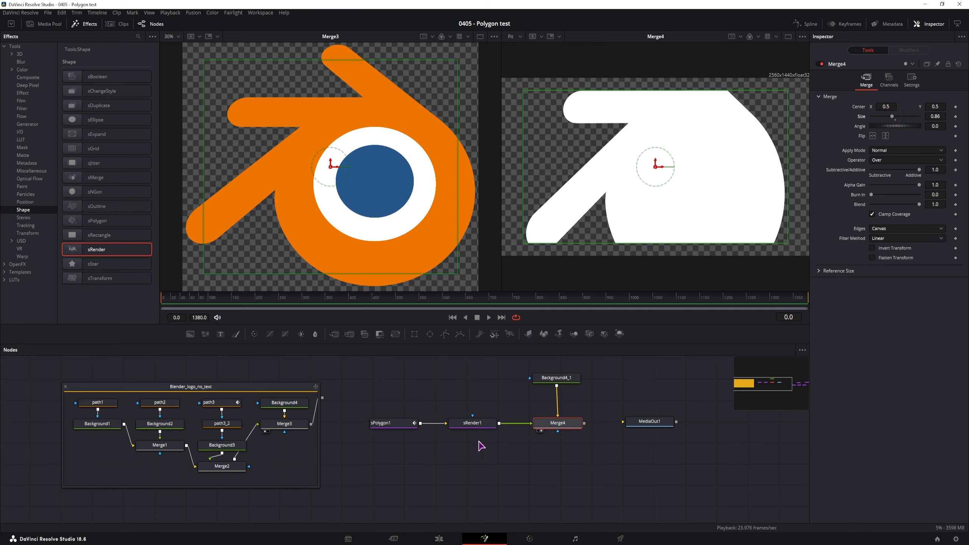
Set sRender1's image height to 2560
click(486, 426)
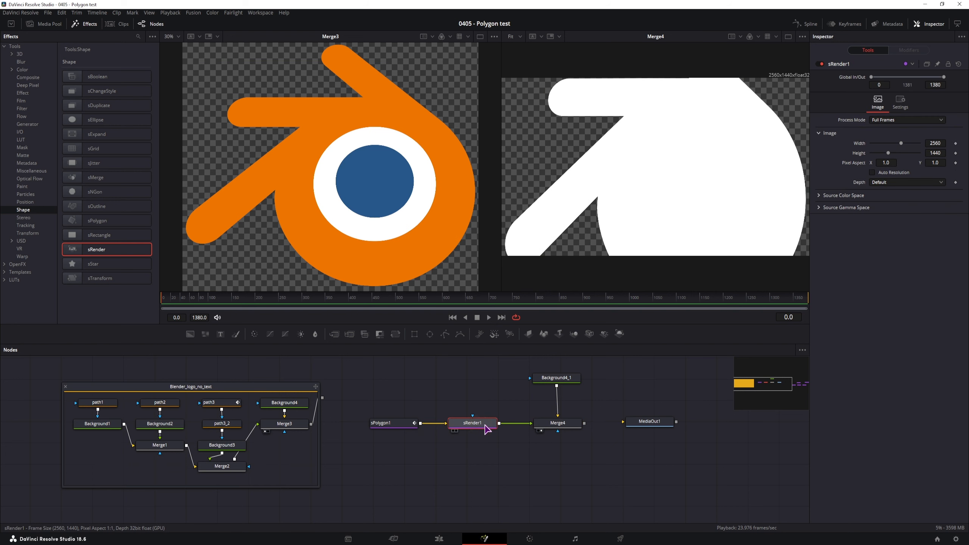
click(484, 425)
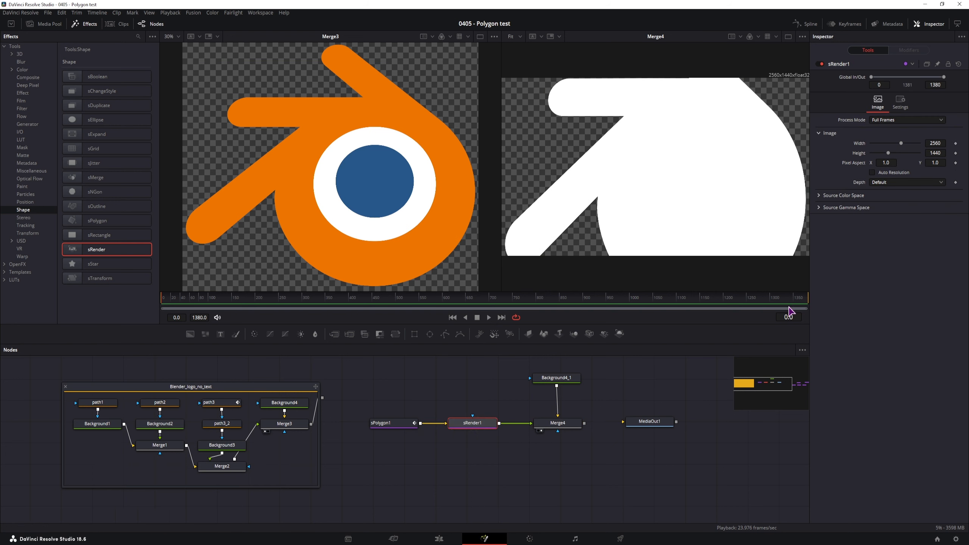
click(871, 174)
drag(889, 152, 928, 153)
click(943, 155)
Reduce Merge4's size to 0.568 so the whole white logo fits inside the frame
click(559, 423)
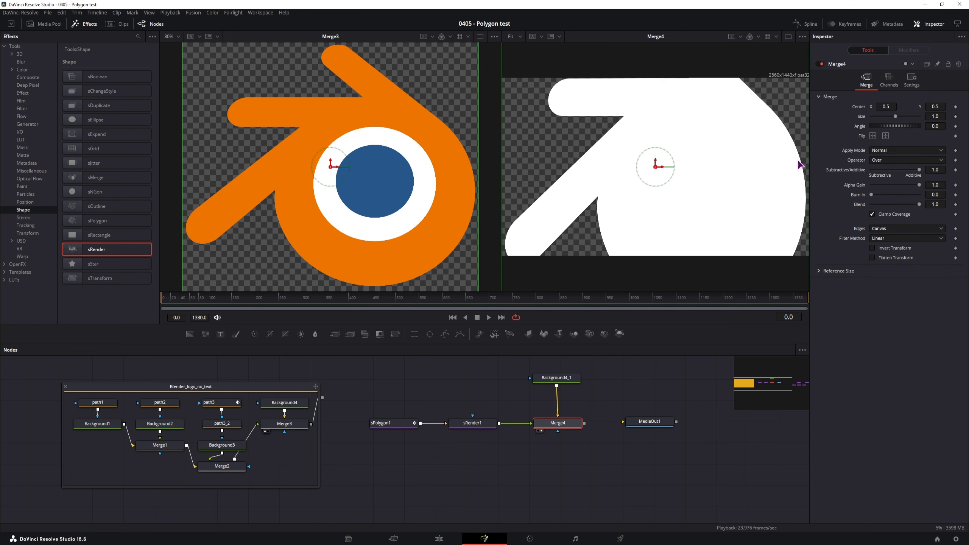
scroll(691, 142, down, 2)
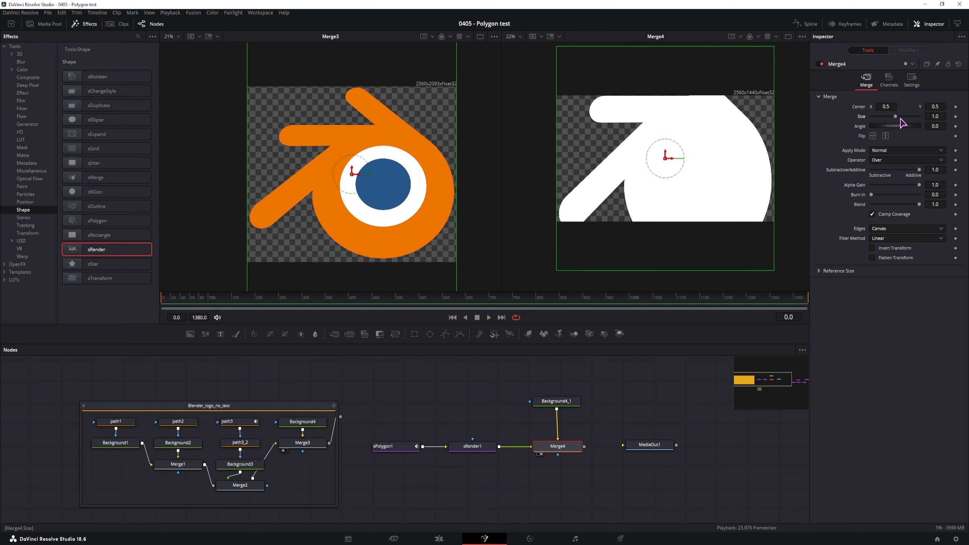
drag(933, 116, 769, 141)
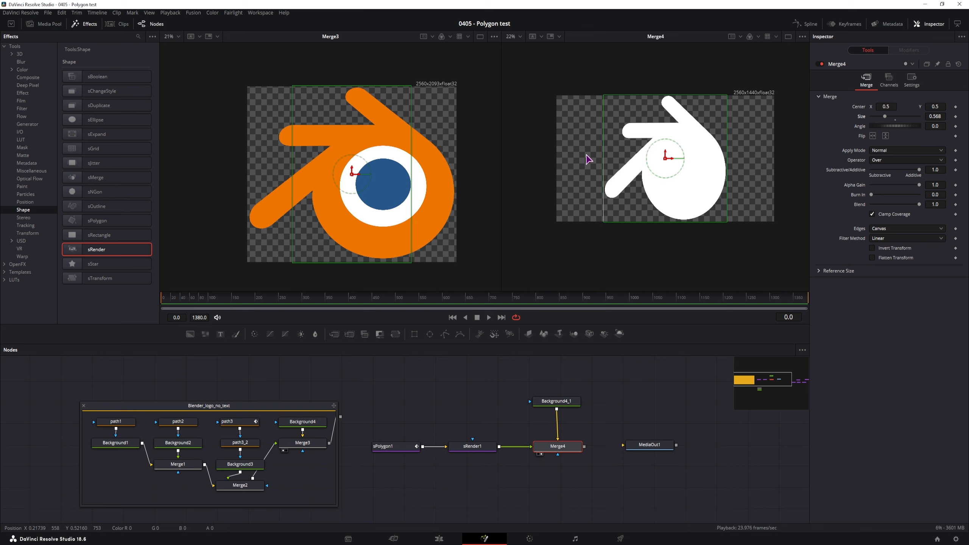
Move Merge5 and Background5 up below sPolygon1 and connect the Blender_logo_no_text group's output to Merge5
scroll(378, 401, down, 3)
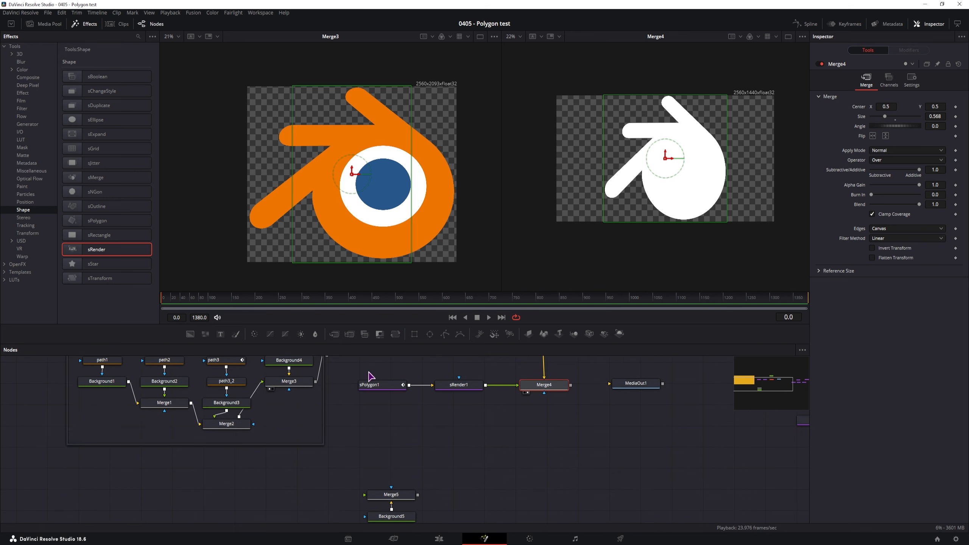
drag(445, 515, 380, 489)
drag(402, 495, 398, 493)
drag(398, 493, 383, 420)
click(435, 481)
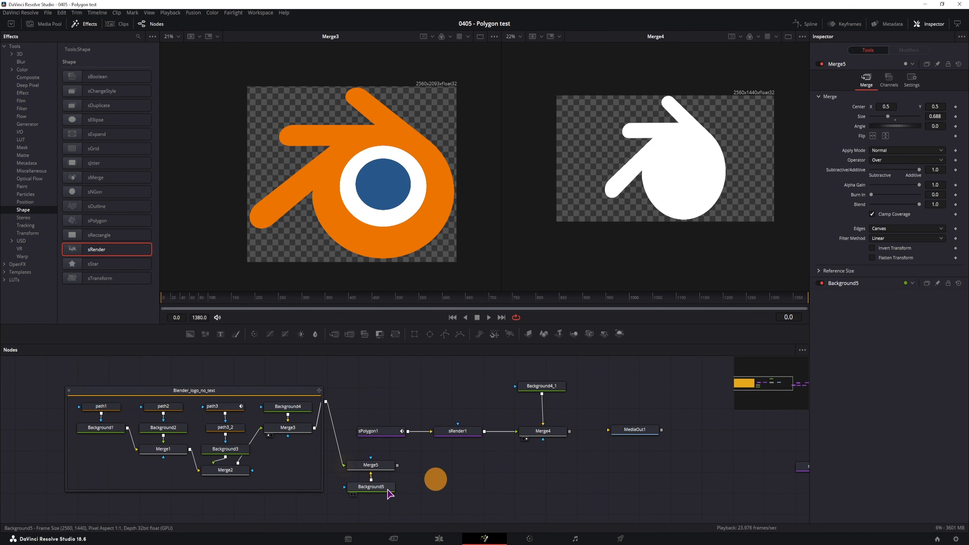
Check Background5's image and color settings, and show Merge5 in the first viewer for comparison with Merge4
click(386, 488)
click(889, 101)
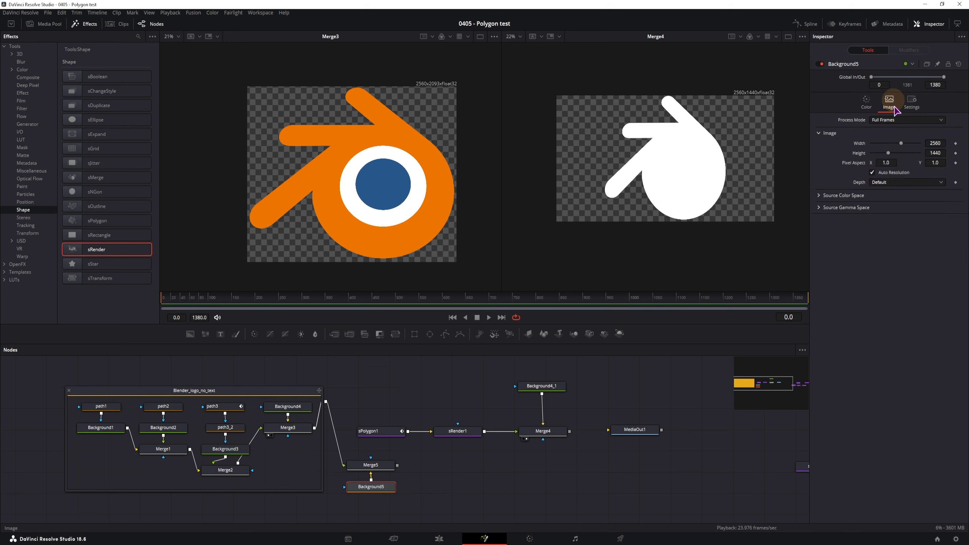
click(869, 101)
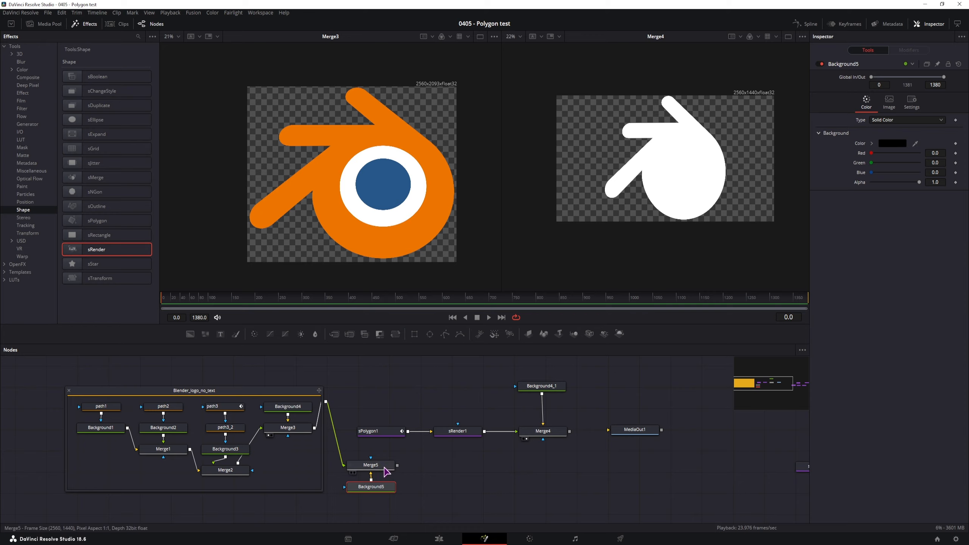
click(383, 467)
key(1)
click(590, 476)
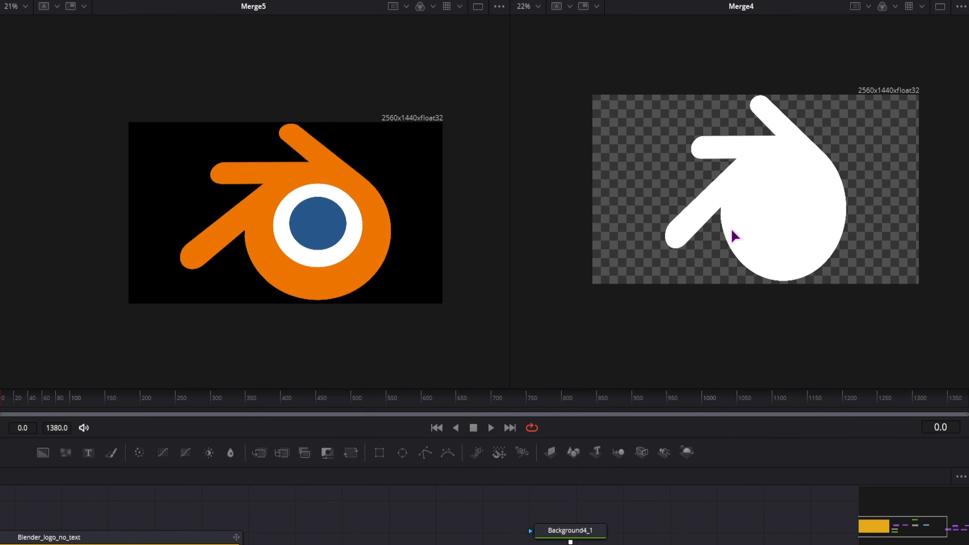
drag(732, 228, 733, 242)
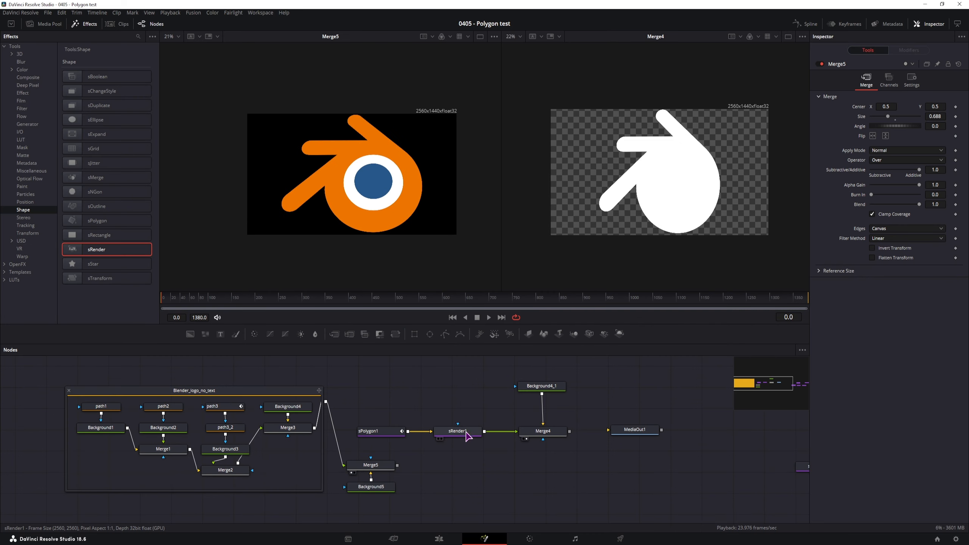
Look up the image height of Background4 and set sRender1's height to the same value, 2093
click(466, 435)
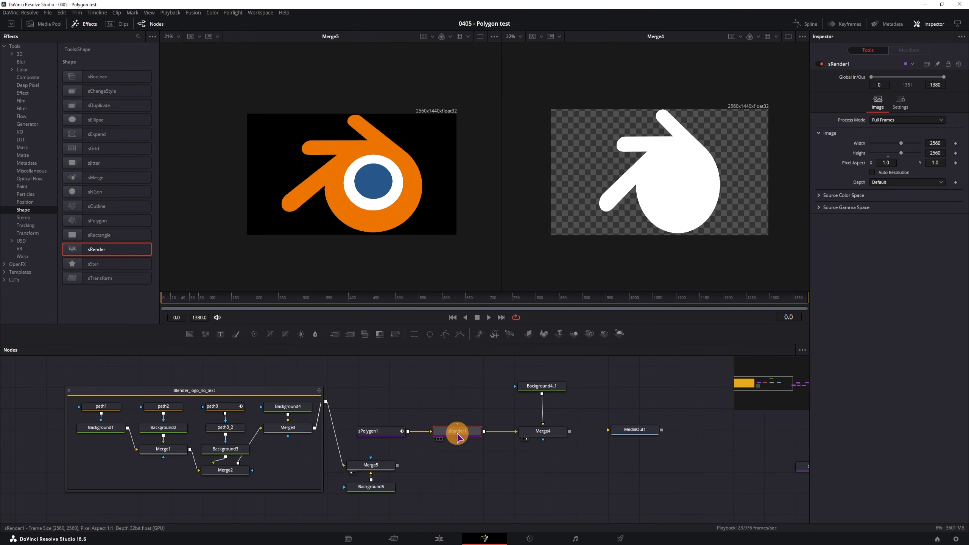
click(939, 153)
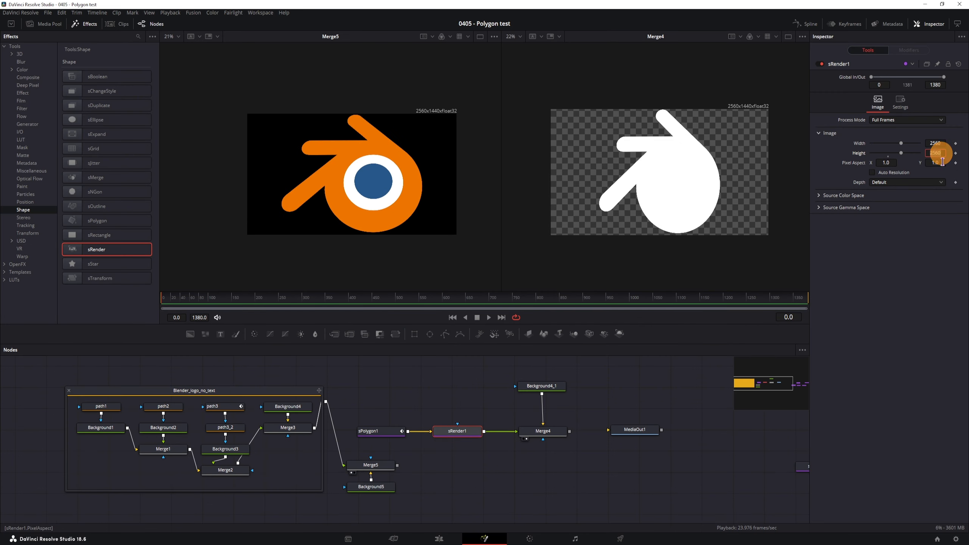
click(293, 410)
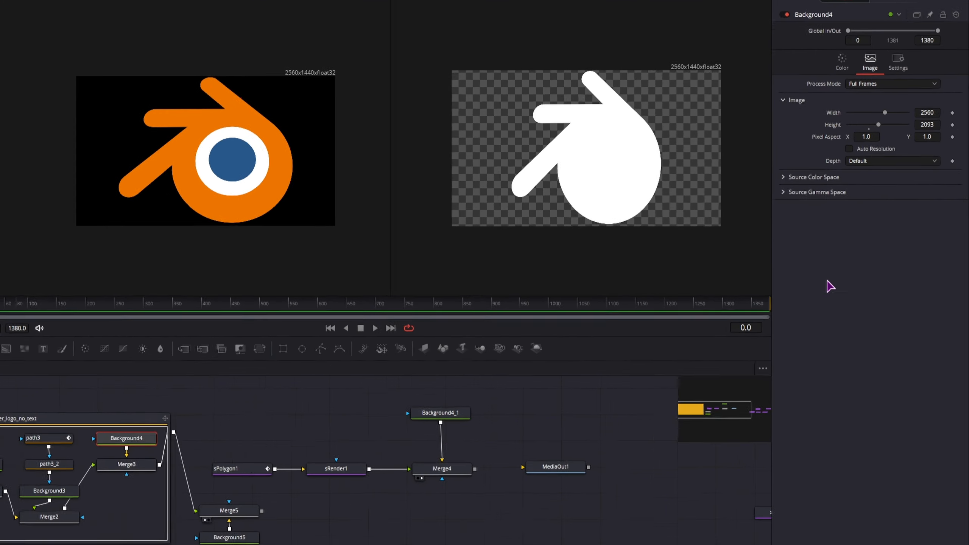
click(927, 125)
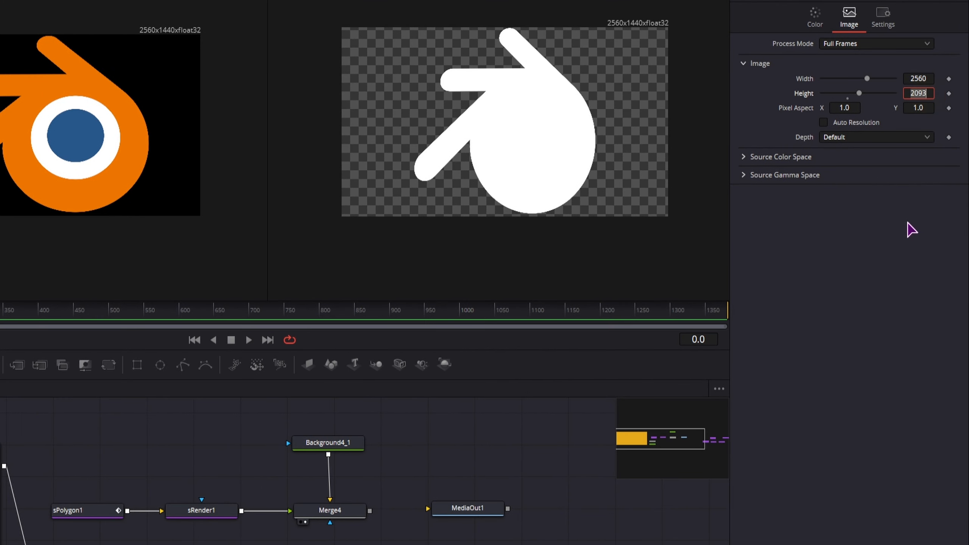
click(202, 510)
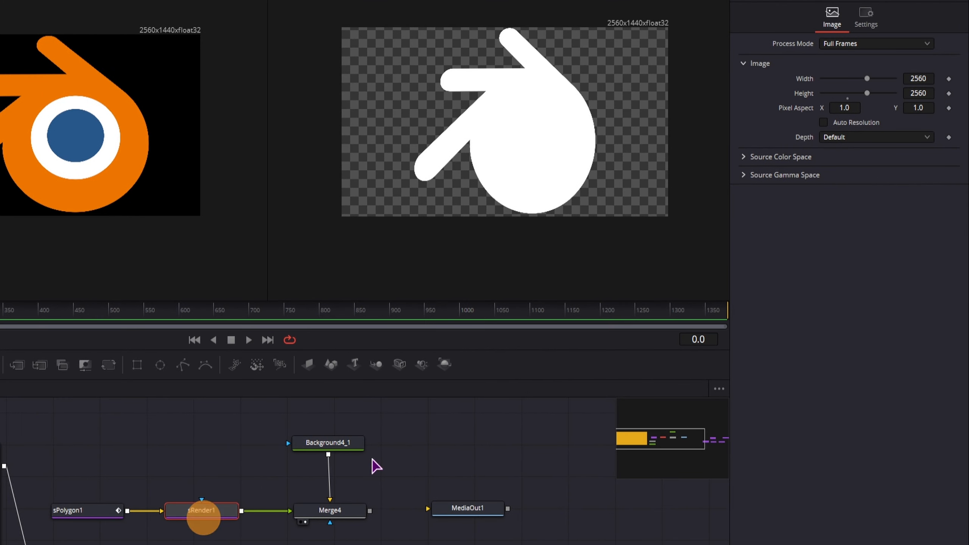
click(931, 94)
text(2093)
click(869, 279)
key(Tab)
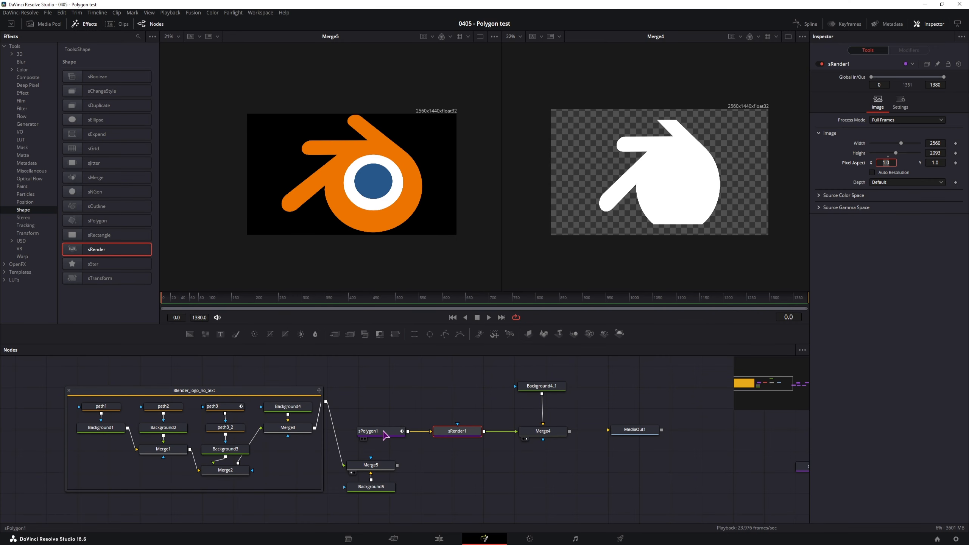
Set sPolygon1's size to 0.83 so the logo is not cropped, and raise Merge4's size to 0.69 to fill the frame height
click(384, 435)
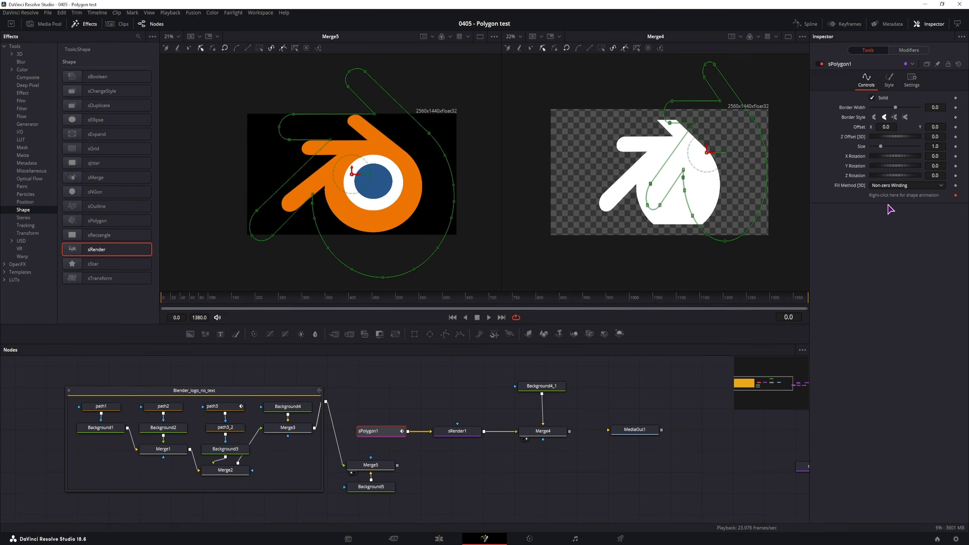
drag(939, 146, 866, 161)
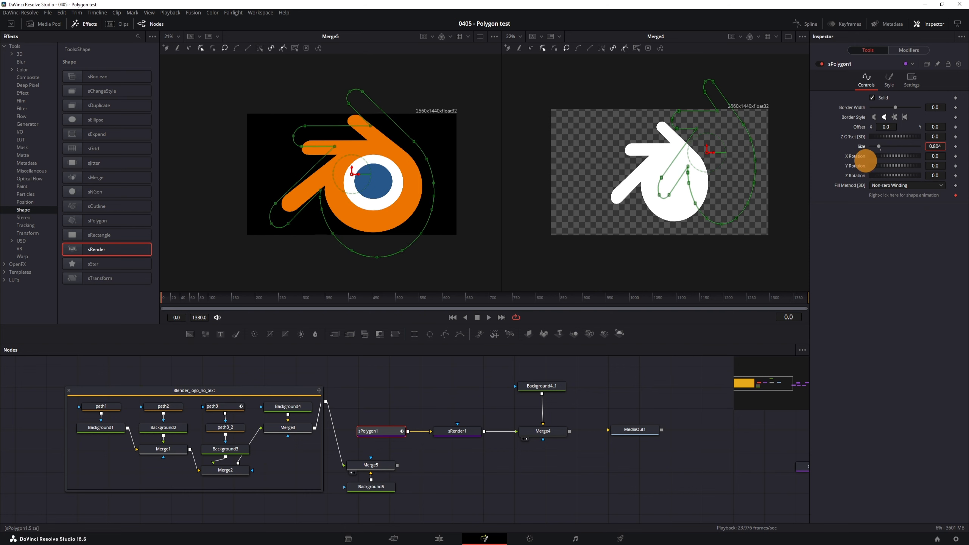
click(542, 431)
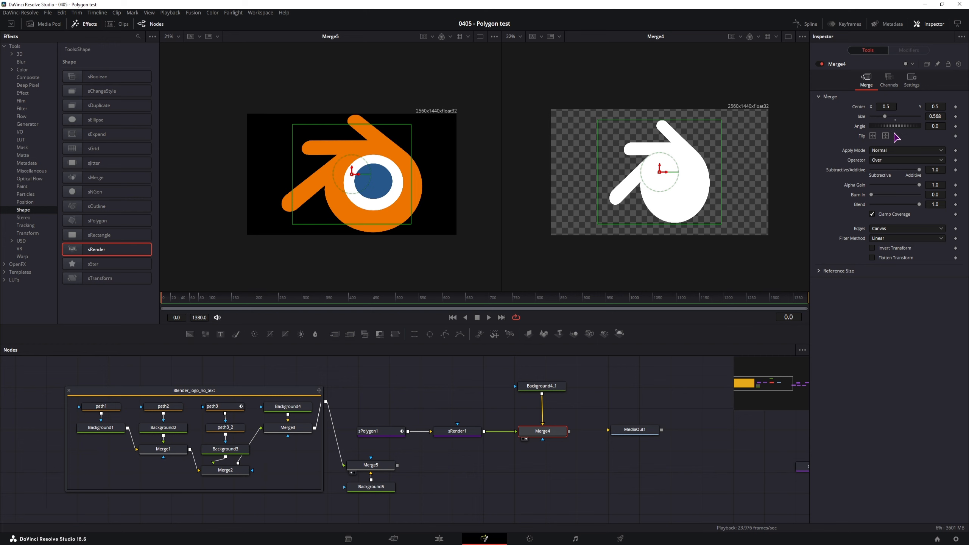
drag(883, 117, 888, 116)
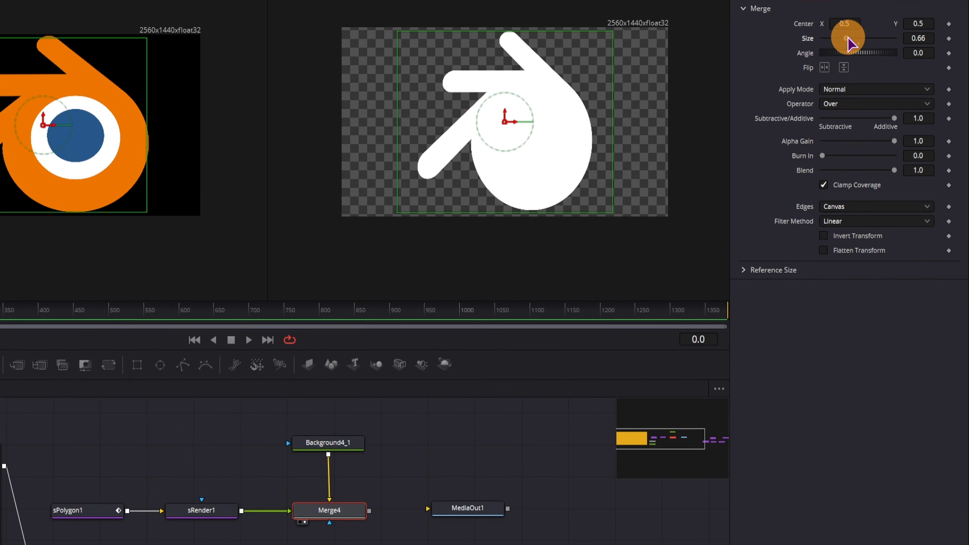
drag(848, 38, 850, 38)
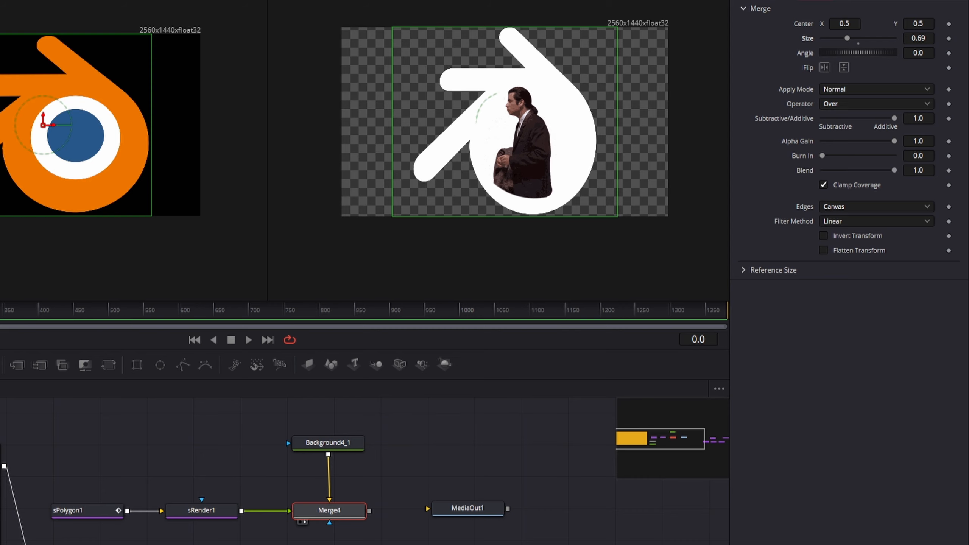
click(79, 516)
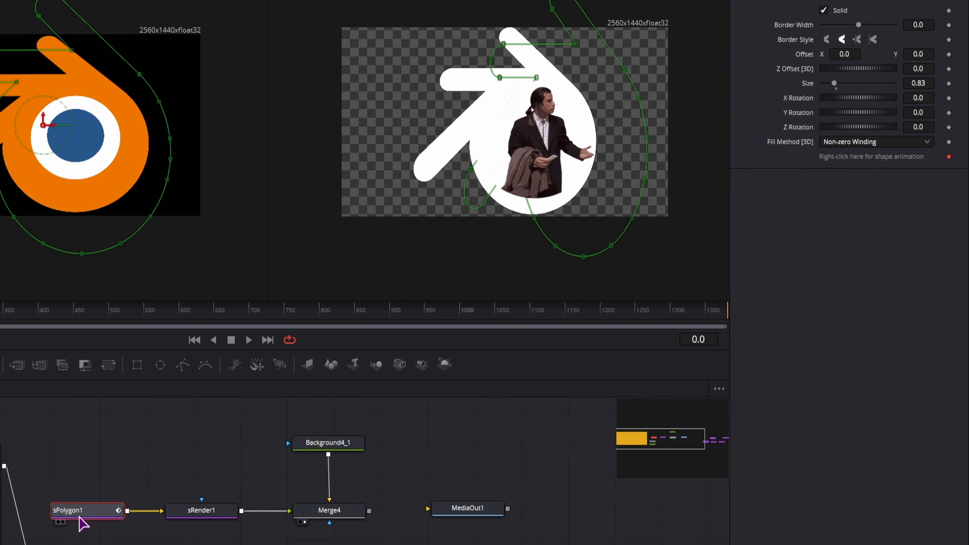
Add a Scale node between sRender1 and Merge4, unlock its X and Y sizes, and set the Y size to 0.89
click(191, 510)
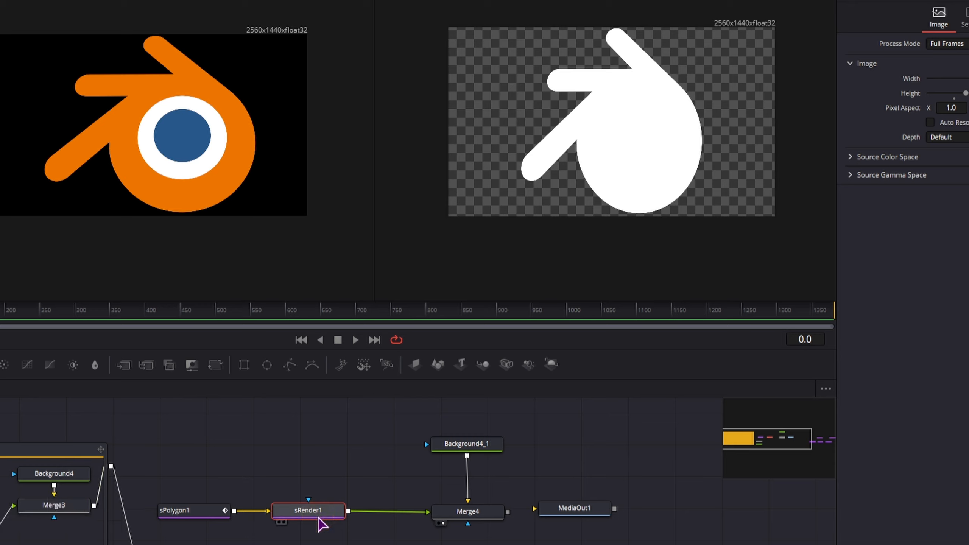
key(shift+space)
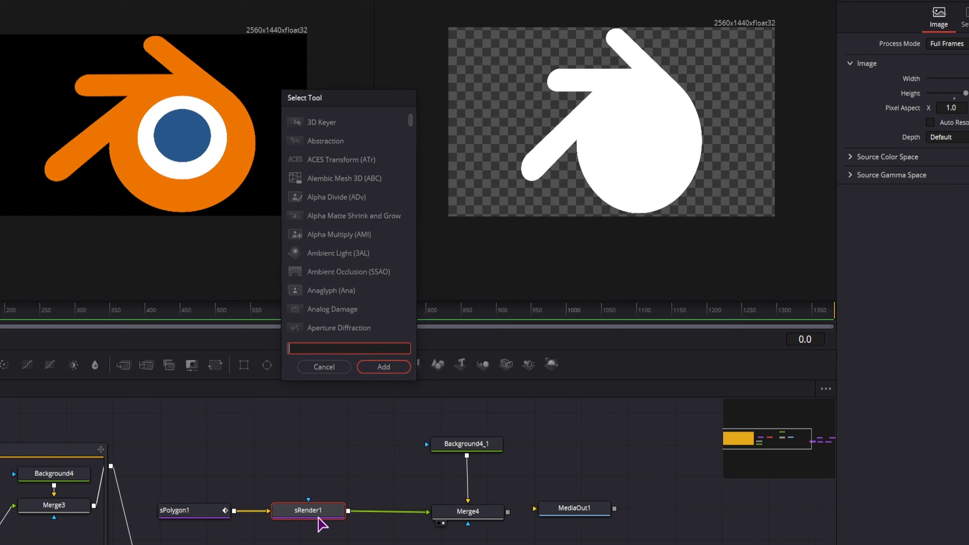
text(scal)
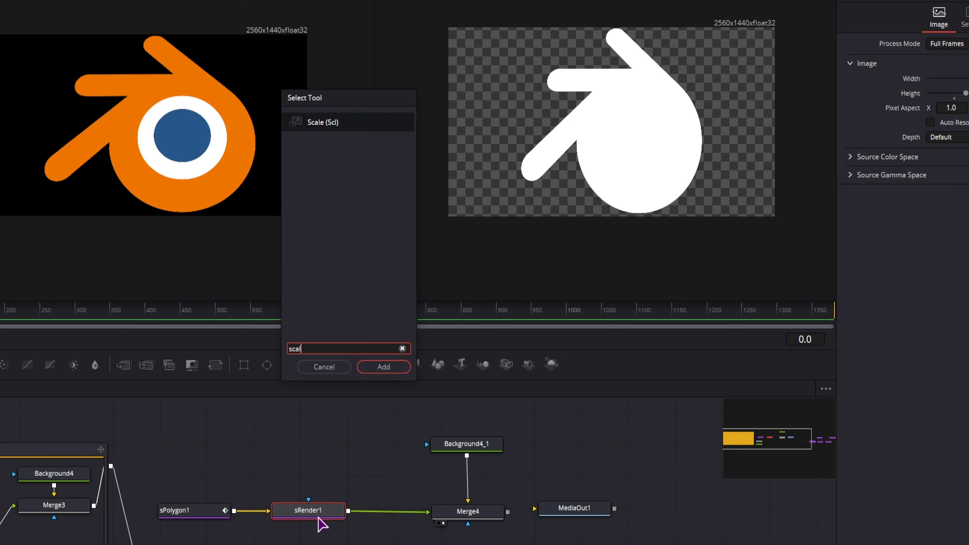
click(375, 369)
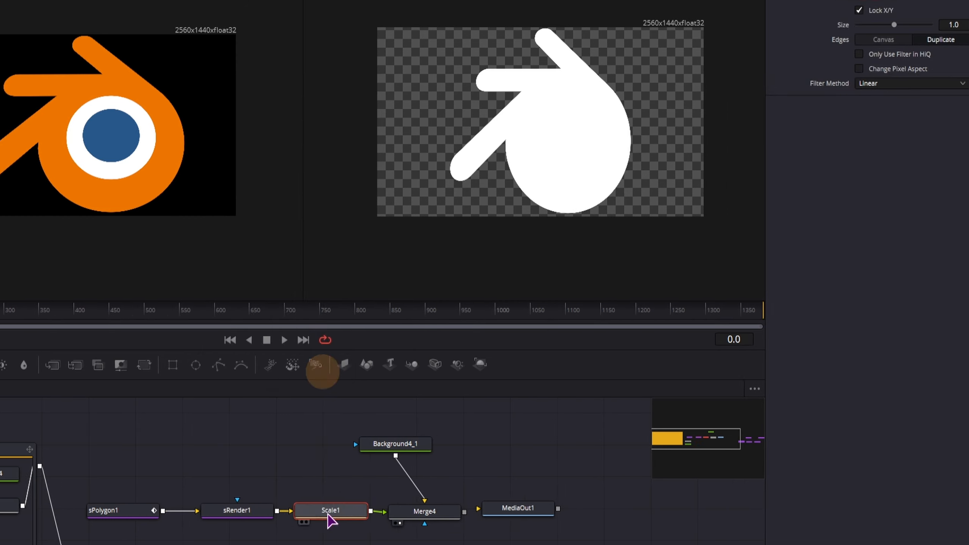
click(828, 11)
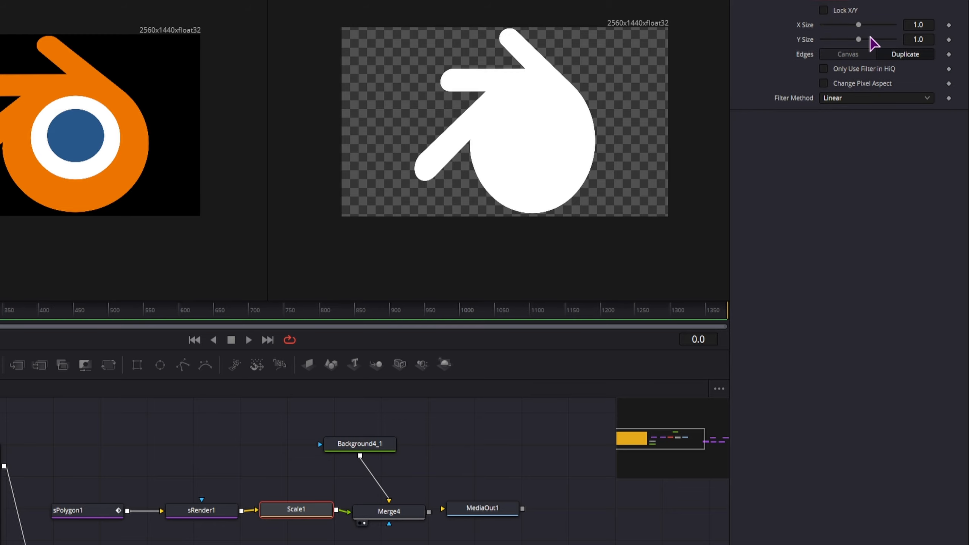
drag(858, 40, 856, 42)
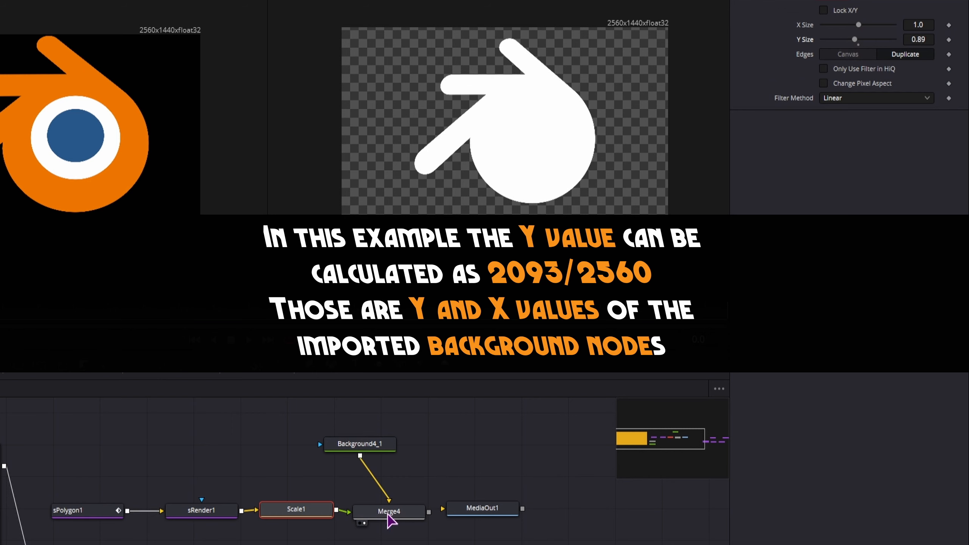
Enlarge Merge4 so the white logo fills the frame height, and merge it over Merge5's output, showing the new merge in the first viewer
click(389, 513)
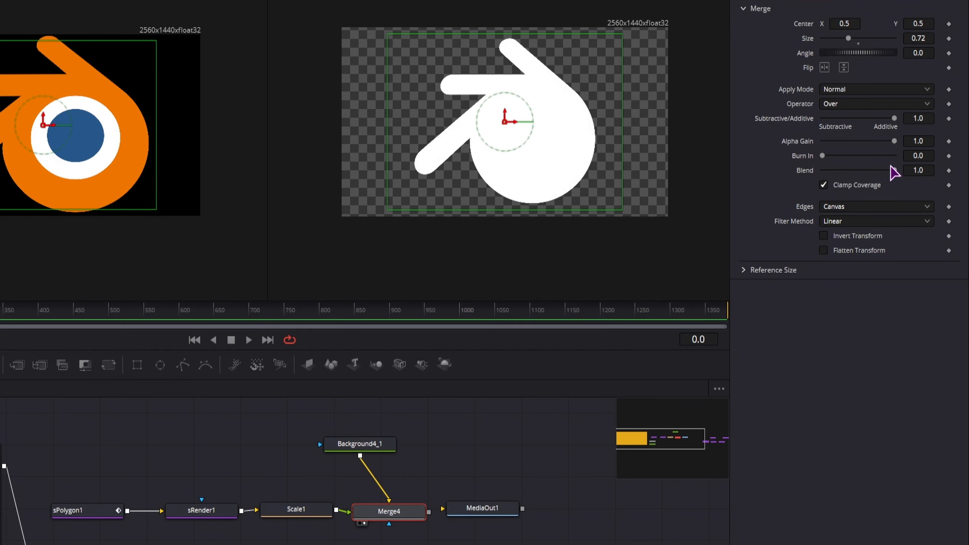
drag(909, 42, 950, 41)
drag(430, 512, 128, 544)
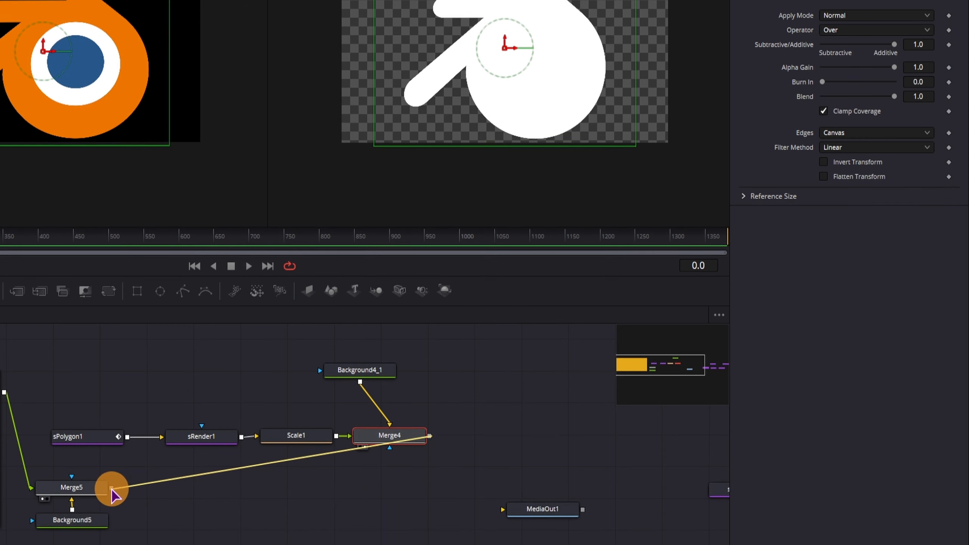
drag(112, 496, 112, 493)
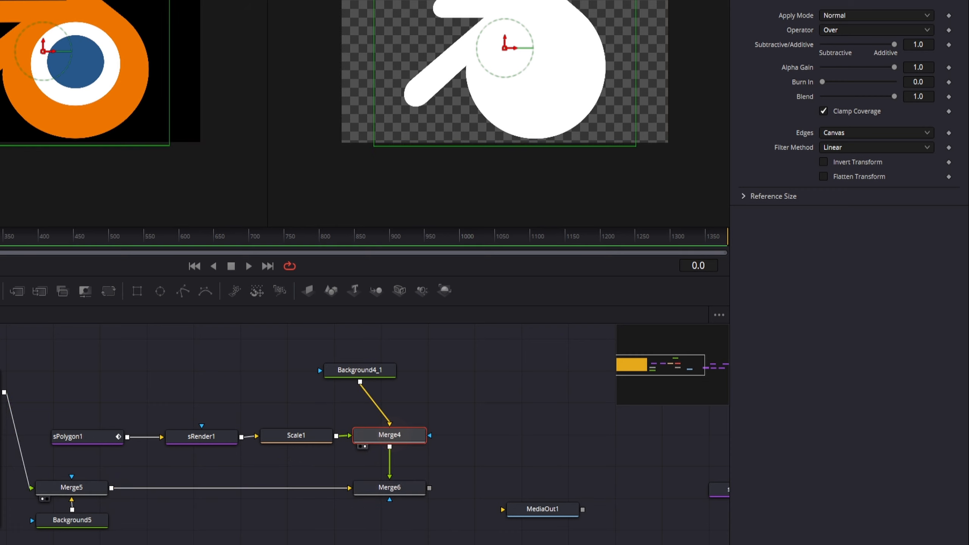
key(1)
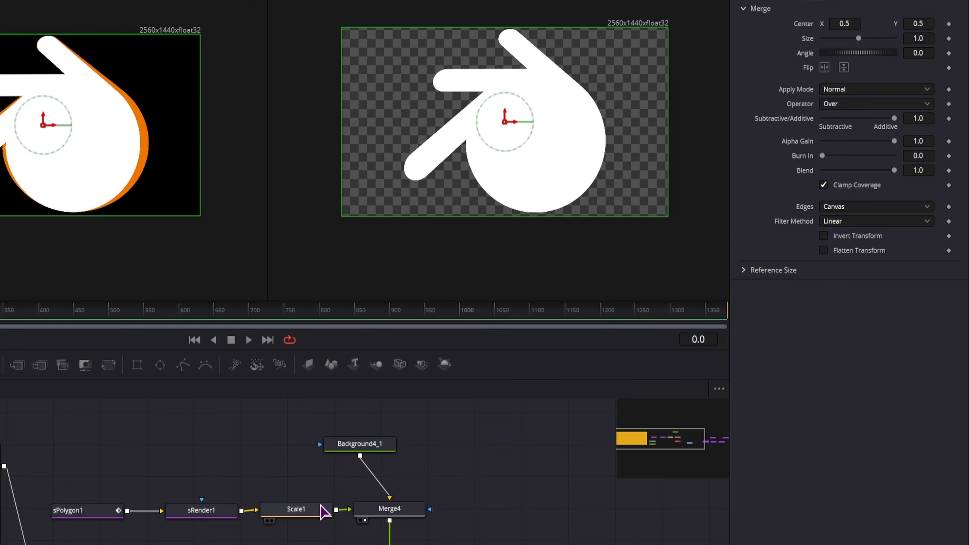
Increase Scale1's X size so the white shape matches the width of the orange logo beneath it
click(309, 440)
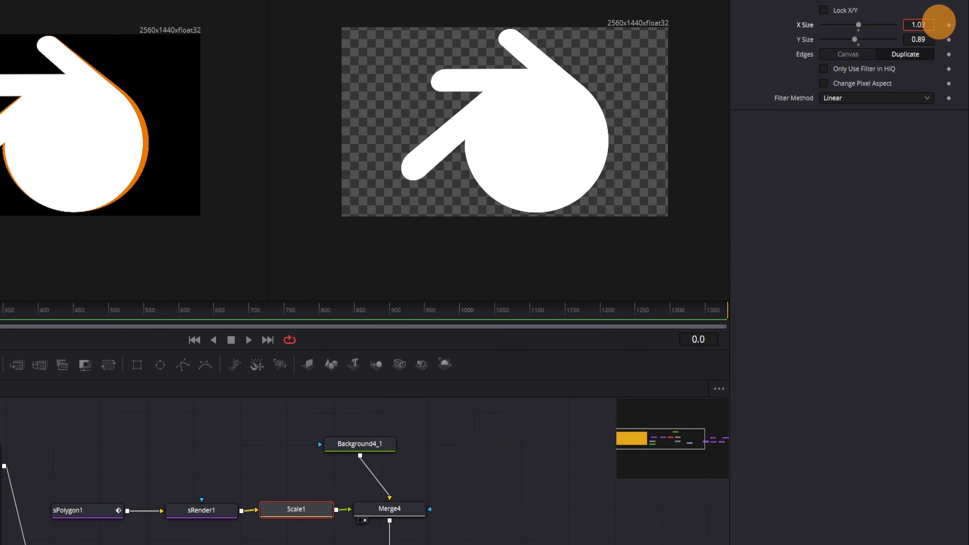
drag(939, 21, 284, 21)
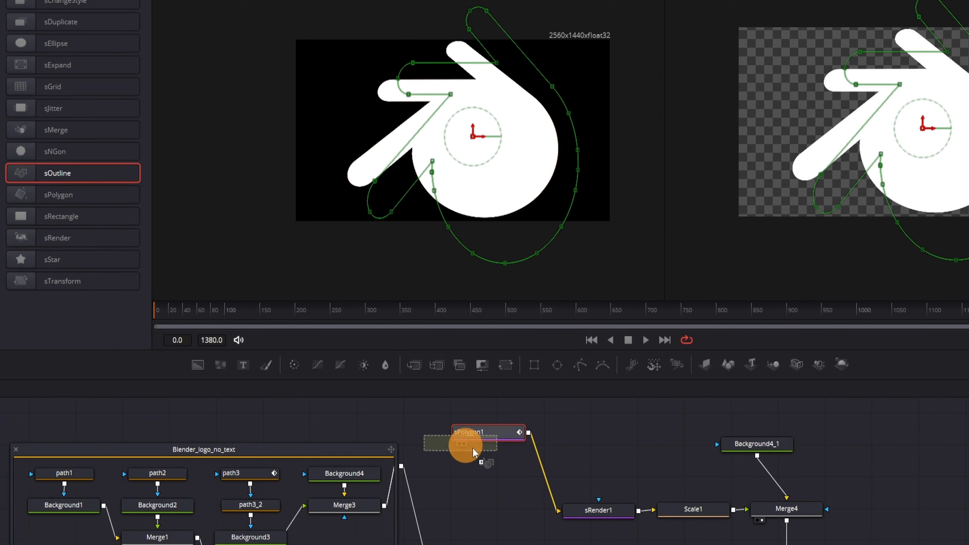
Insert an sOutline node after sPolygon1 and an sJitter node between the outline and sRender1
drag(544, 472, 544, 472)
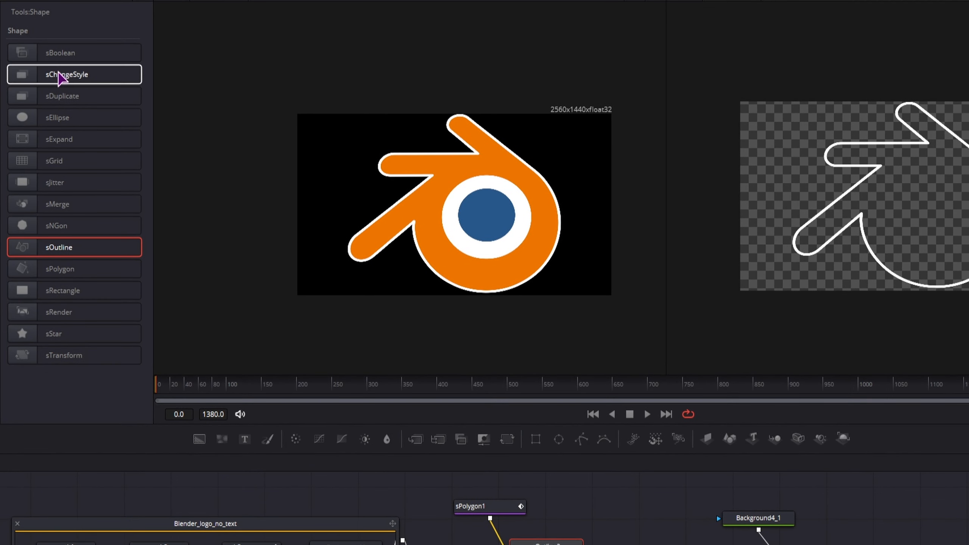
drag(57, 187, 404, 462)
drag(391, 474, 391, 474)
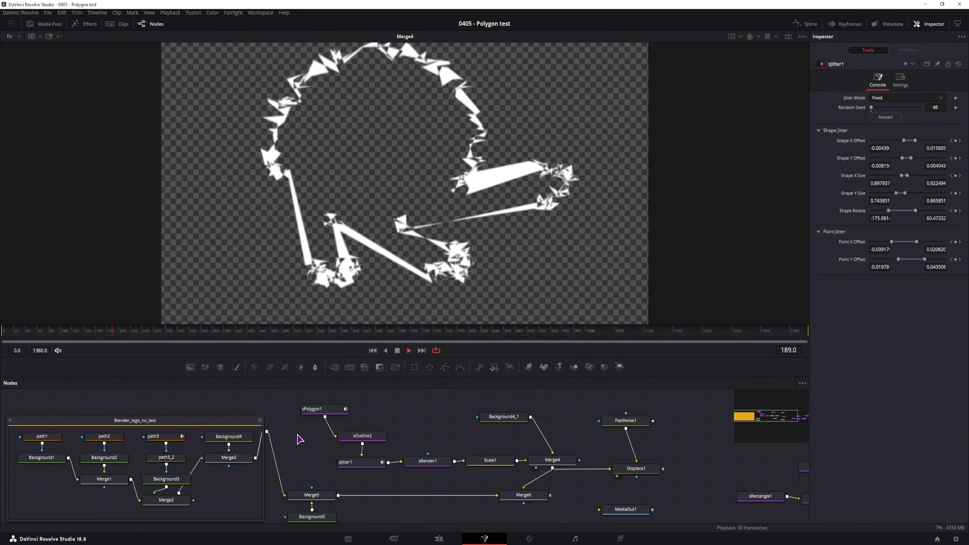
Select the chain from sPolygon1 to Scale1 and examine the settings of the polygon, outline and jitter nodes
drag(308, 459, 326, 465)
drag(307, 402, 471, 478)
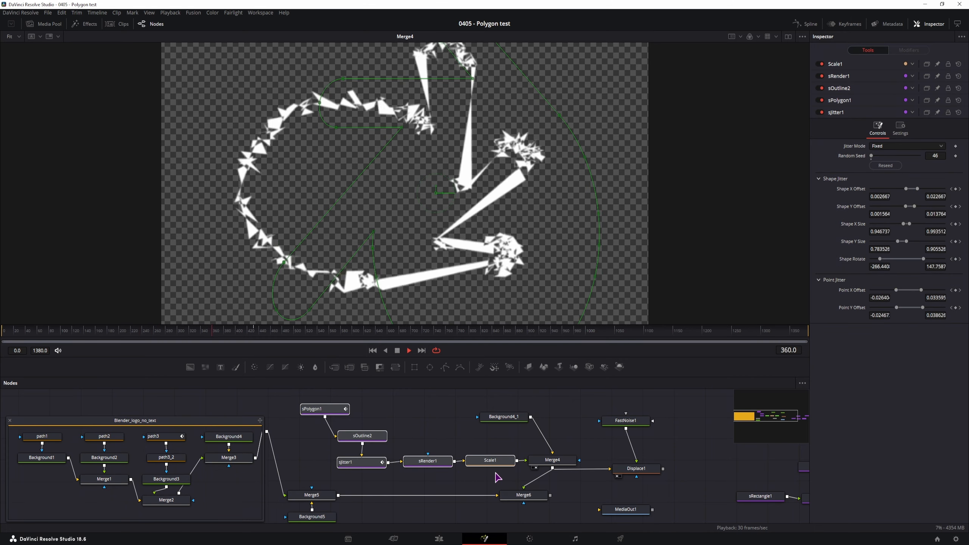
click(321, 413)
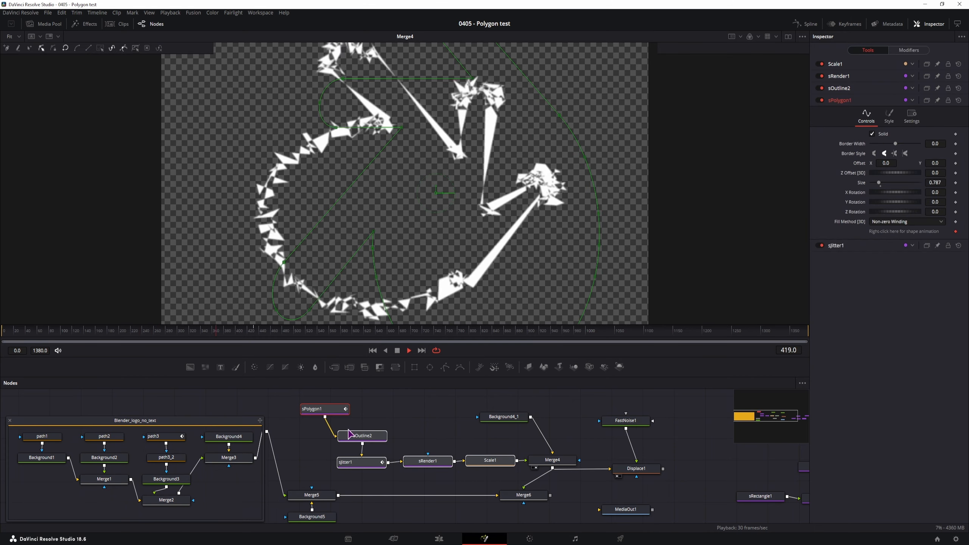
click(371, 437)
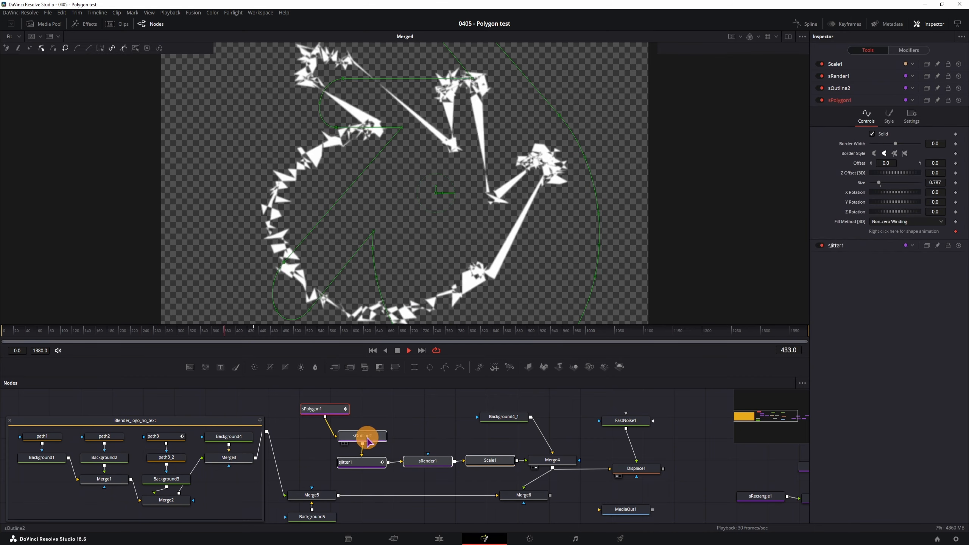
click(369, 465)
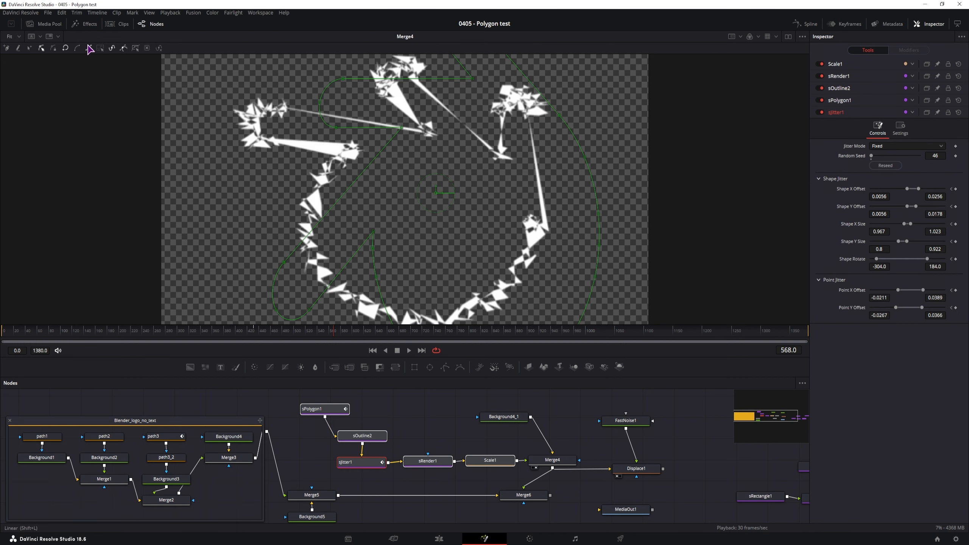
Show the effects library and open the customization options of the tool strip above the node graph
click(90, 24)
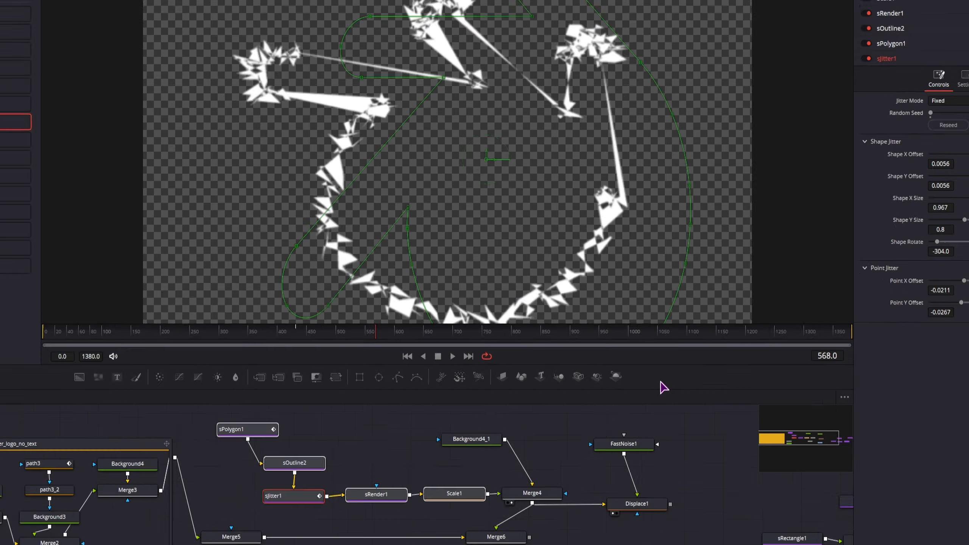
right_click(668, 370)
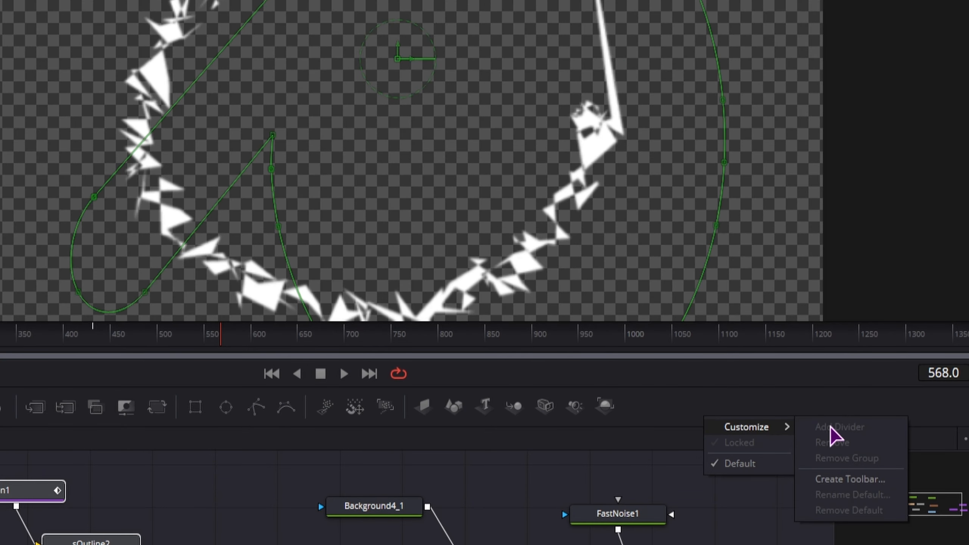